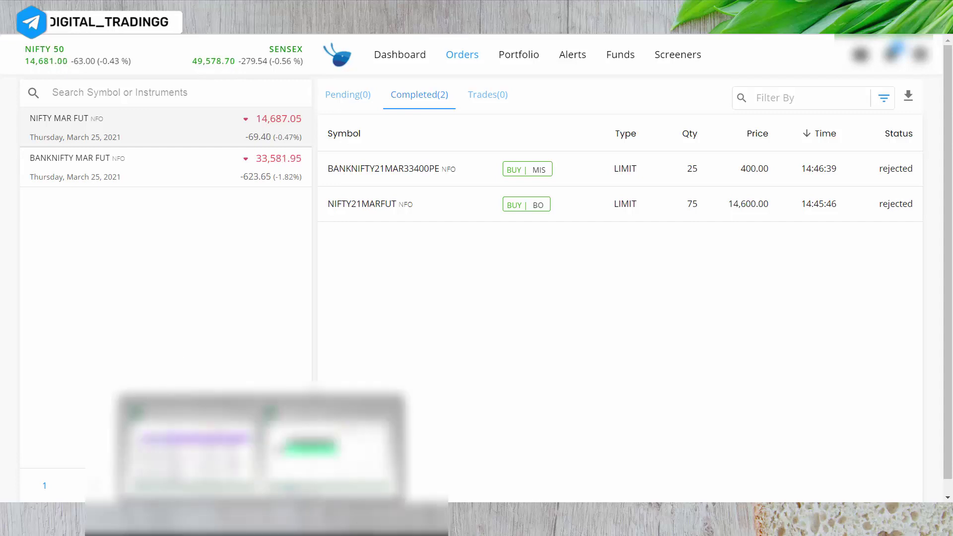
- Switch to the Excel margin sheet and examine its Banknifty FUT and Nifty FUT rows and the four order-type columns
left_click(317, 461)
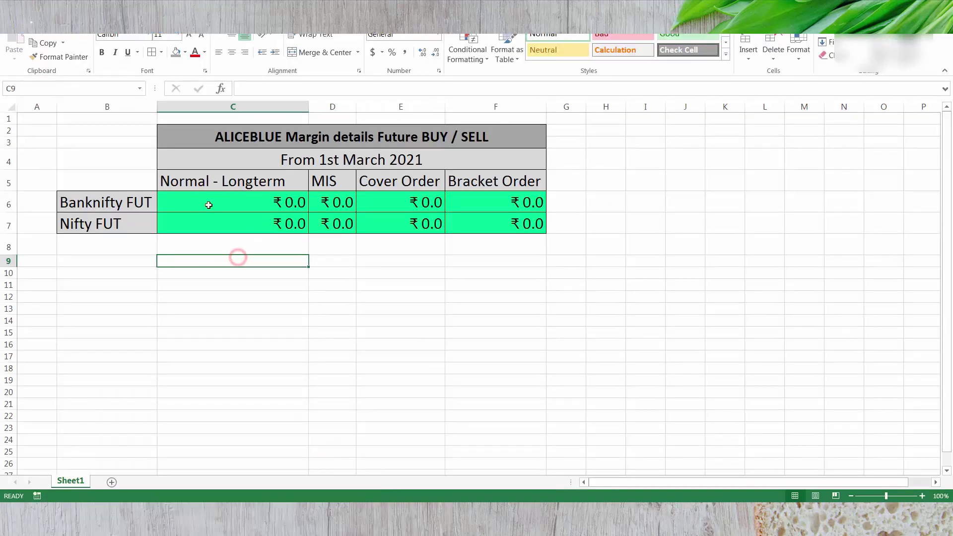
left_click(281, 141)
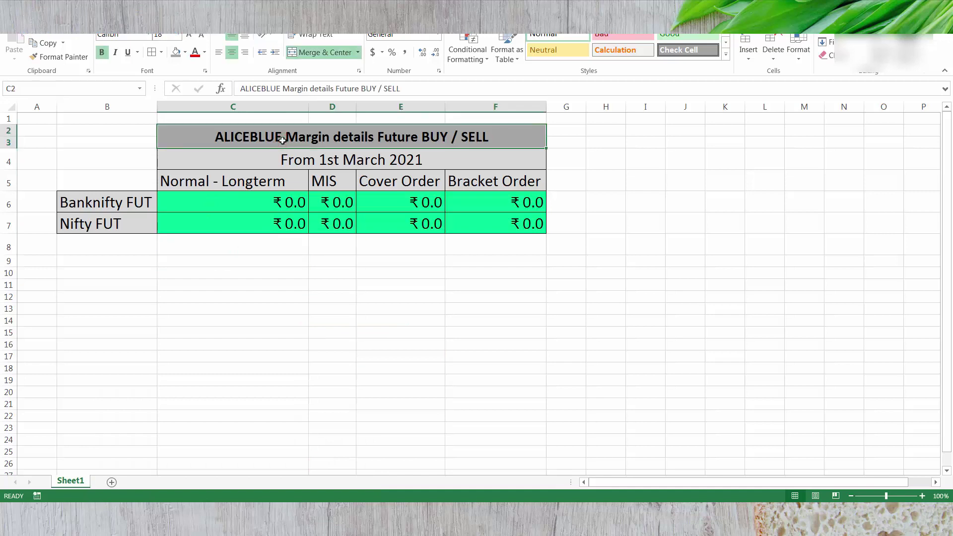
left_click(102, 204)
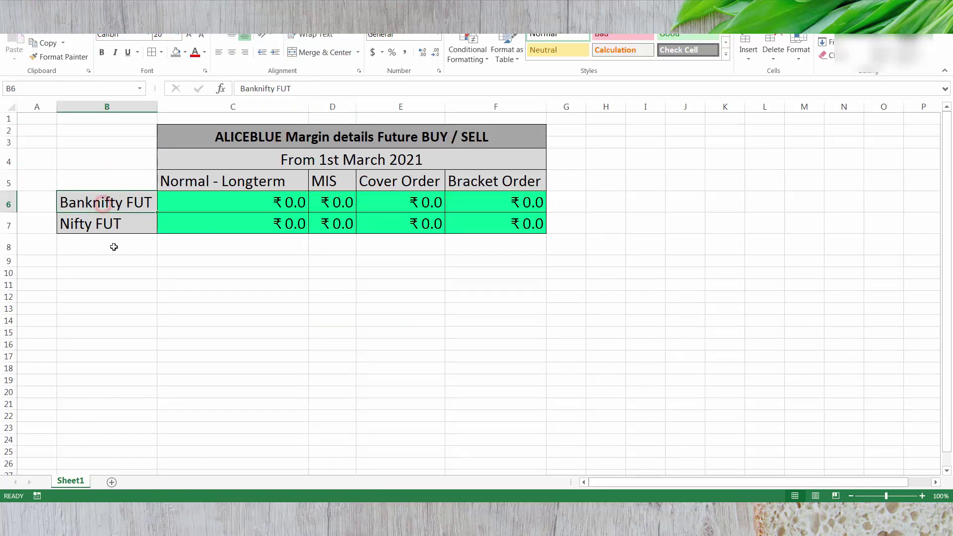
left_click(124, 228)
left_click(133, 201)
left_click(125, 224)
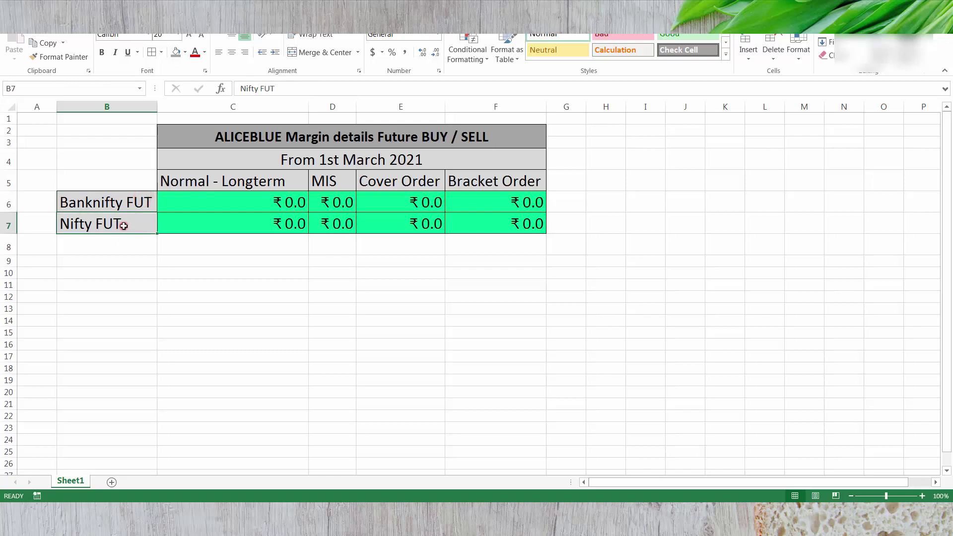
left_click(453, 144)
left_click(316, 162)
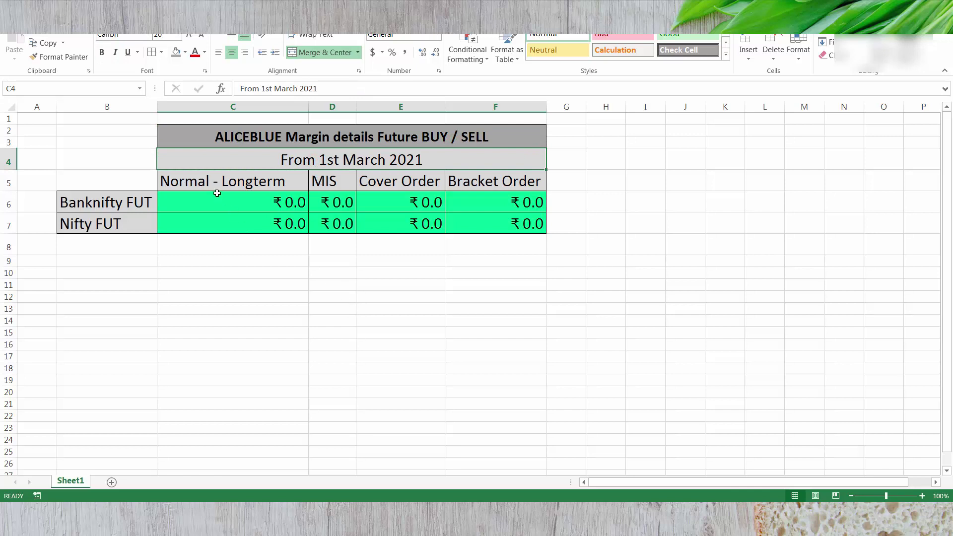
left_click_drag(217, 188, 215, 219)
left_click_drag(343, 181, 345, 224)
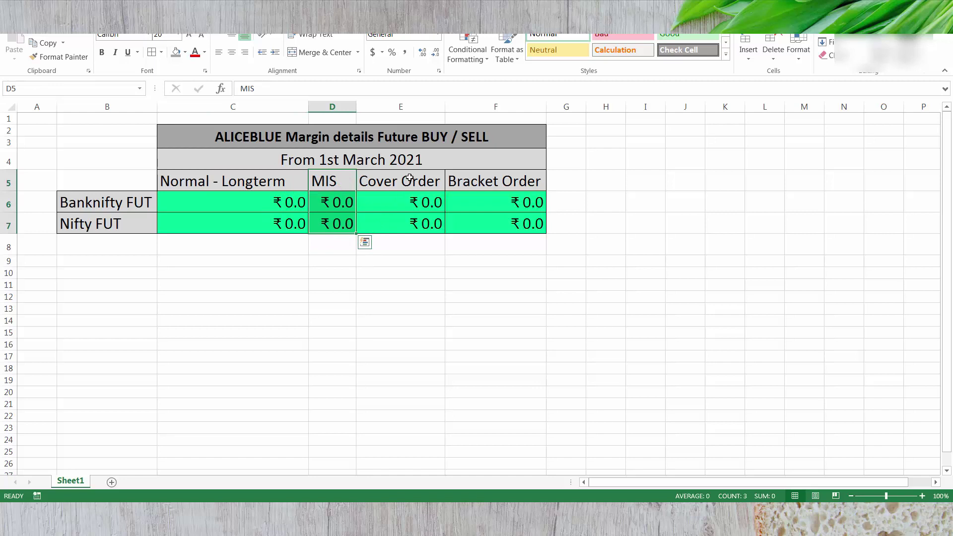
left_click_drag(409, 178, 413, 221)
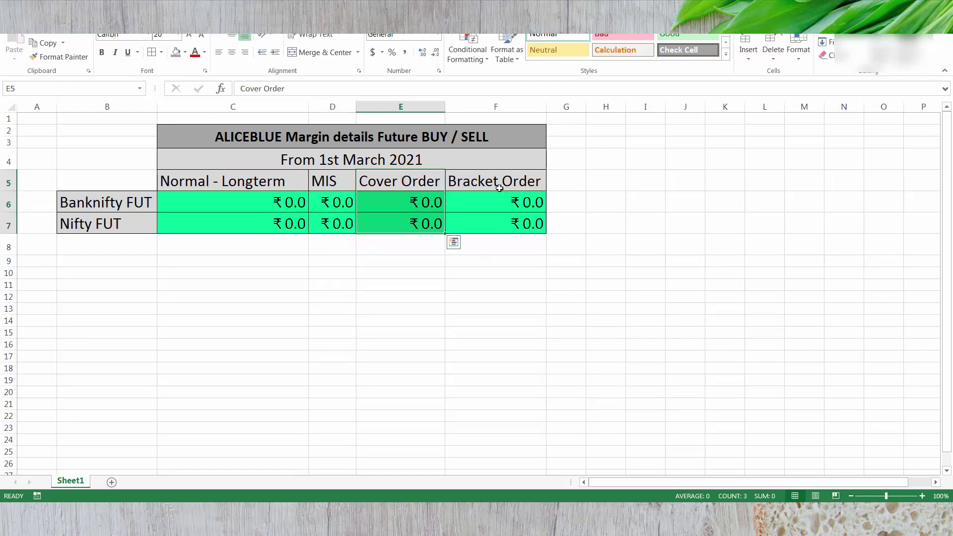
left_click_drag(498, 188, 498, 228)
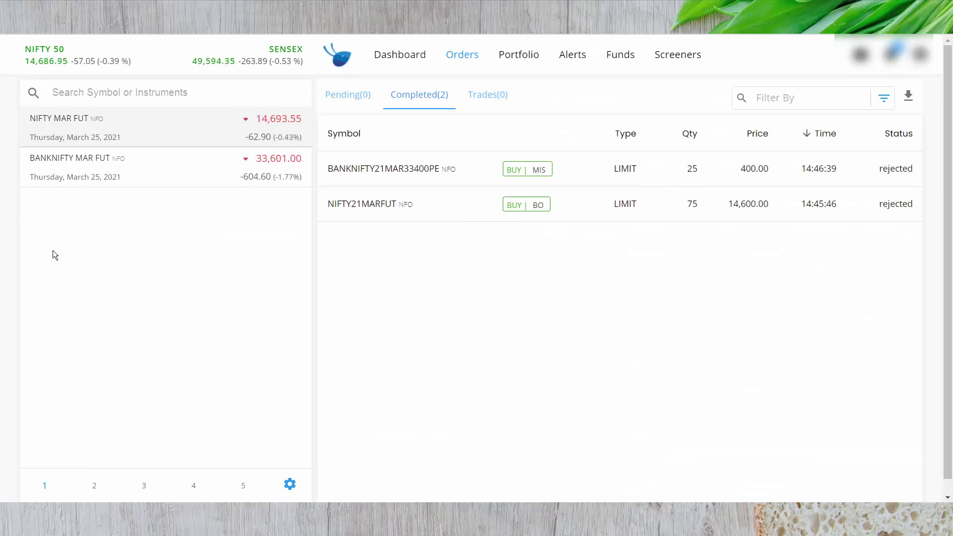
left_click(52, 250)
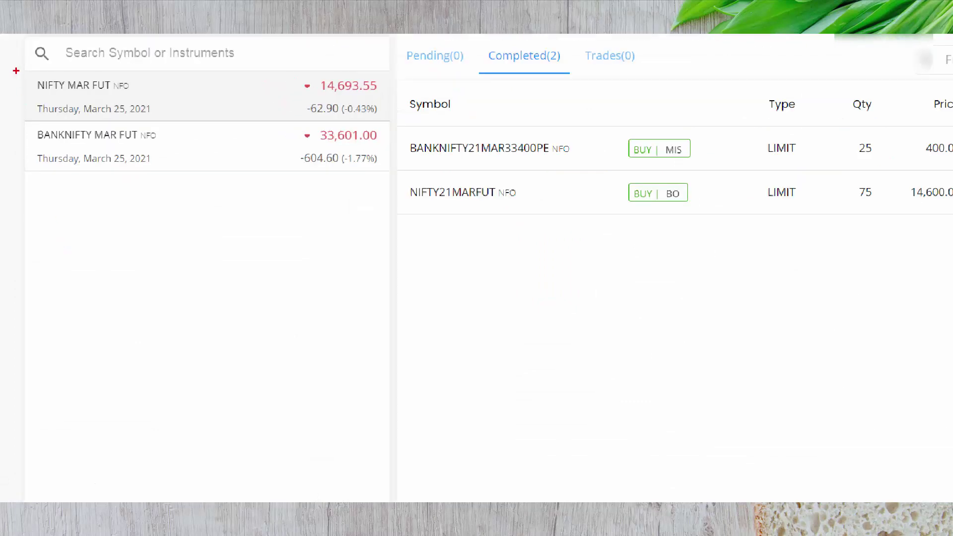
left_click_drag(21, 67, 391, 197)
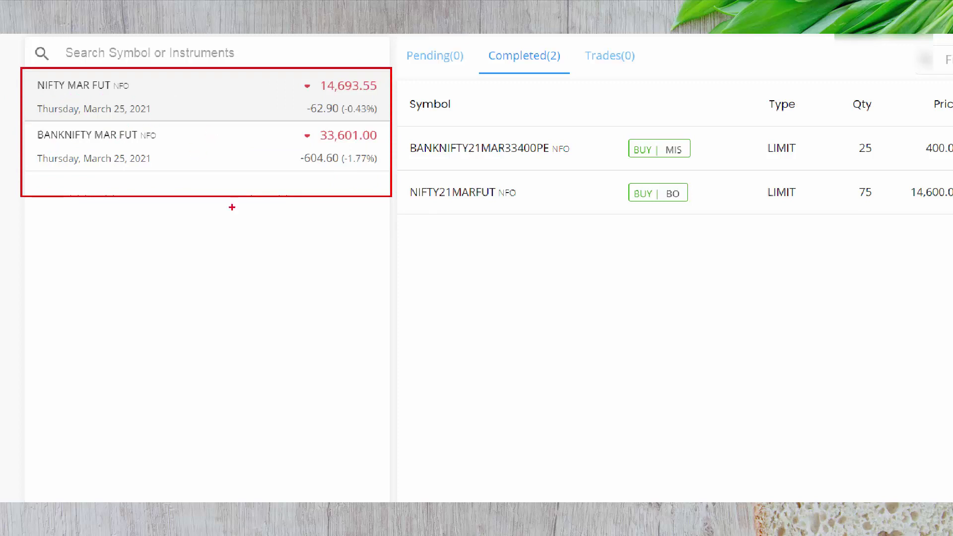
key("Escape")
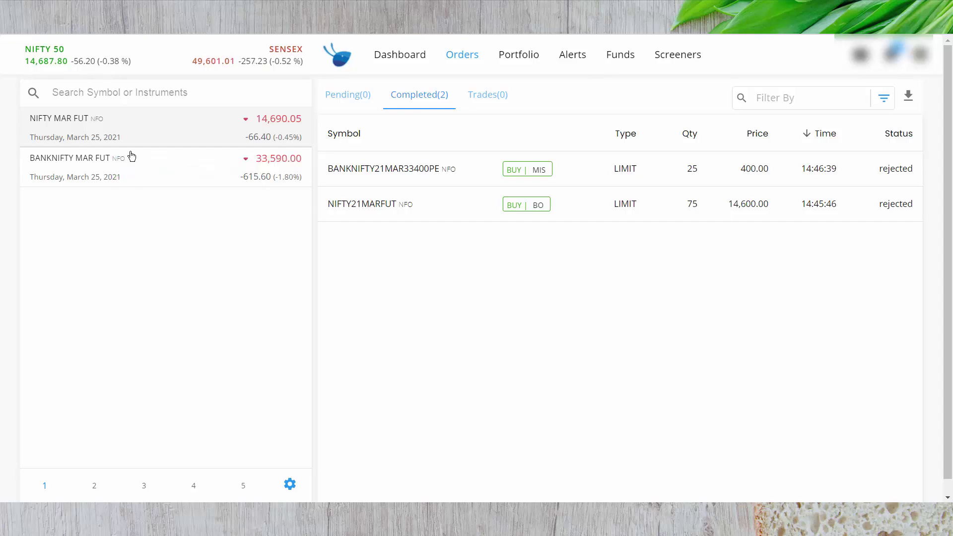
mouse_move(133, 140)
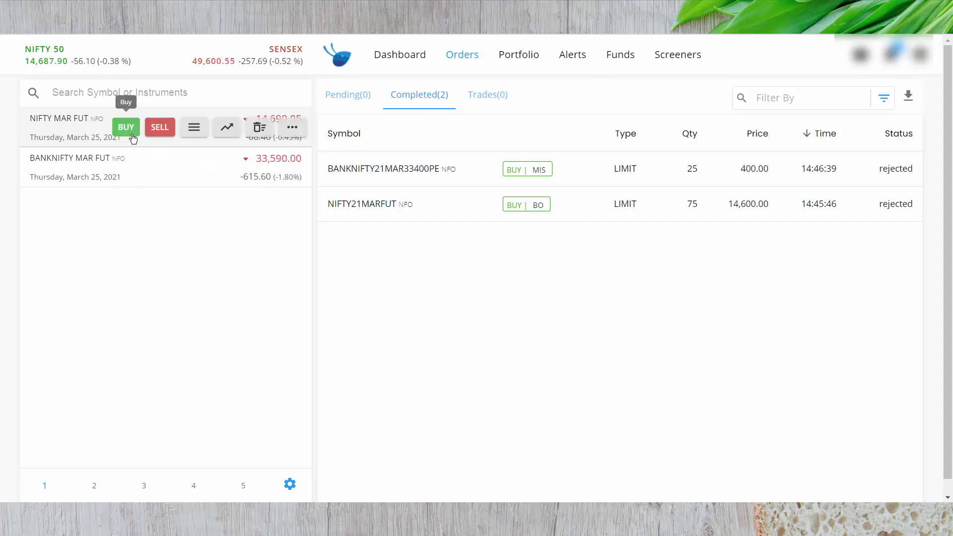
left_click(125, 127)
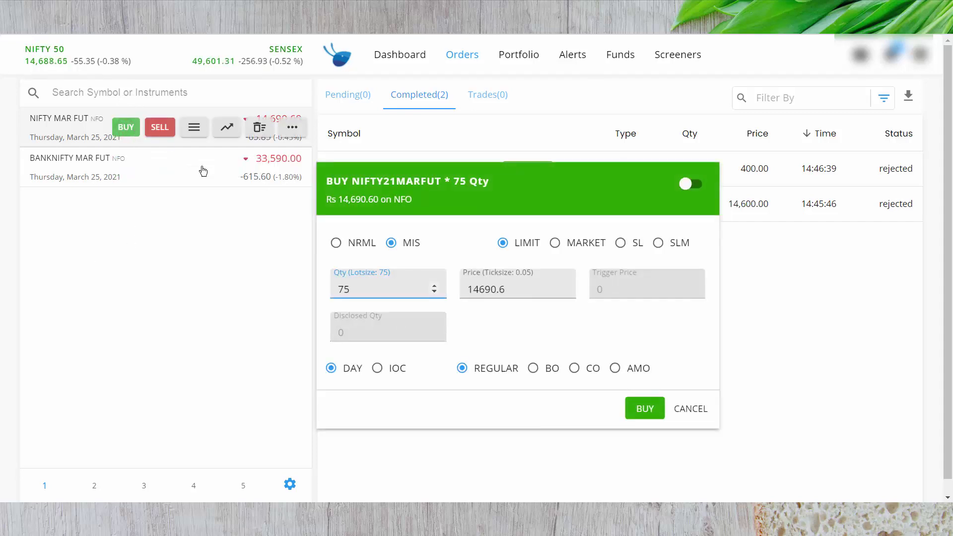
left_click(336, 243)
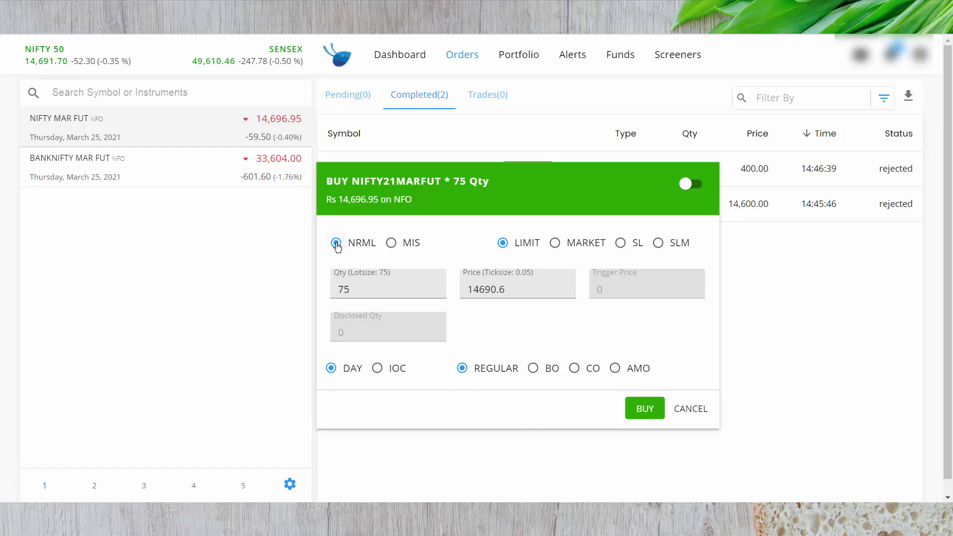
left_click(690, 409)
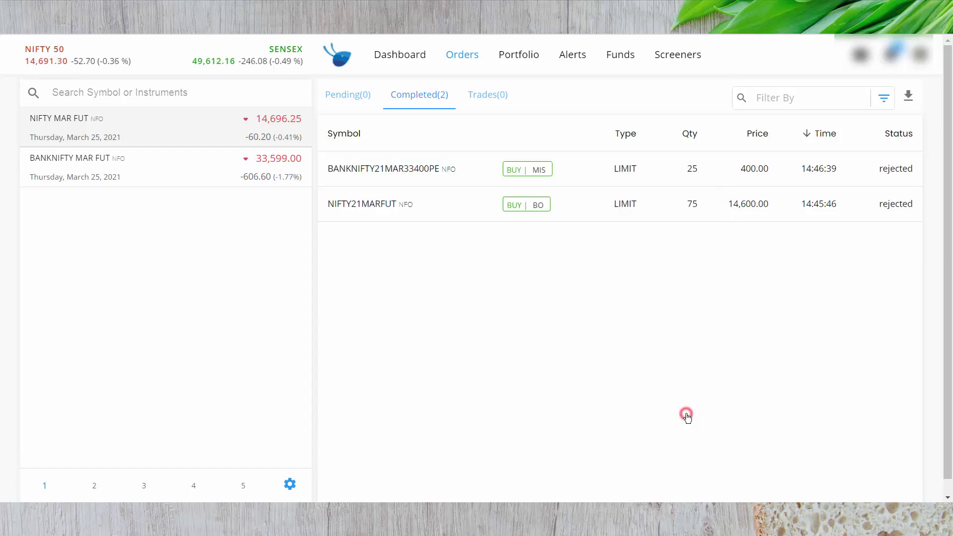
- Place a regular NRML limit buy order for 25 BANKNIFTY MAR FUT at a price of 33580
left_click(122, 172)
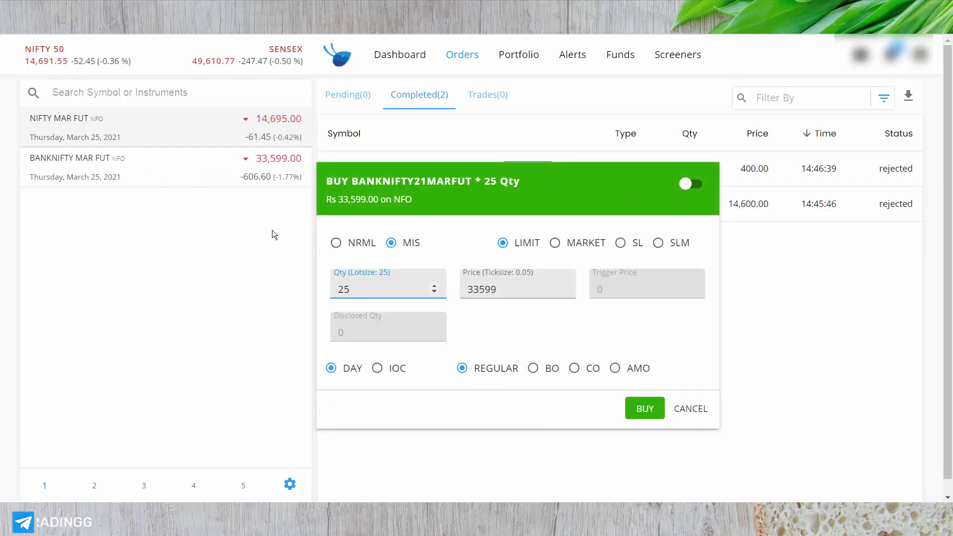
left_click(336, 242)
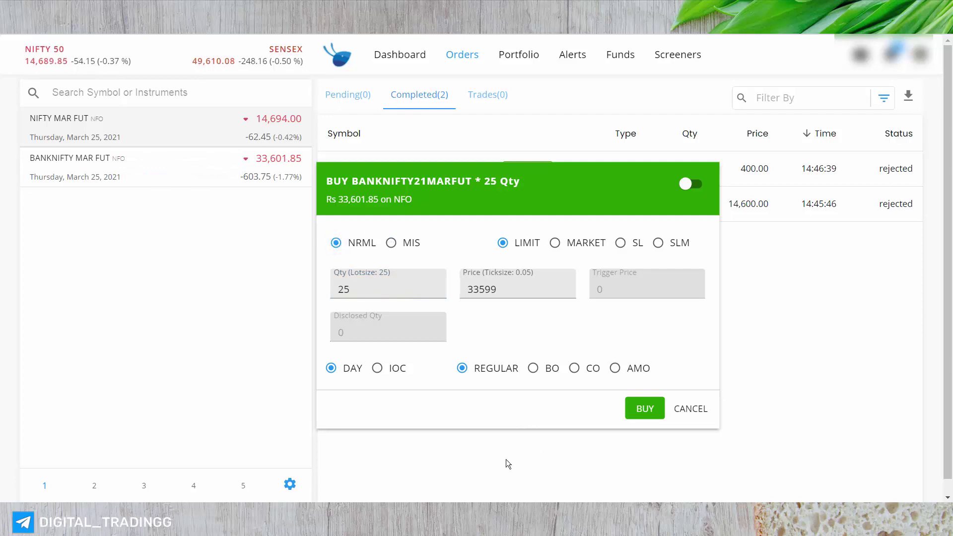
left_click_drag(504, 290, 486, 296)
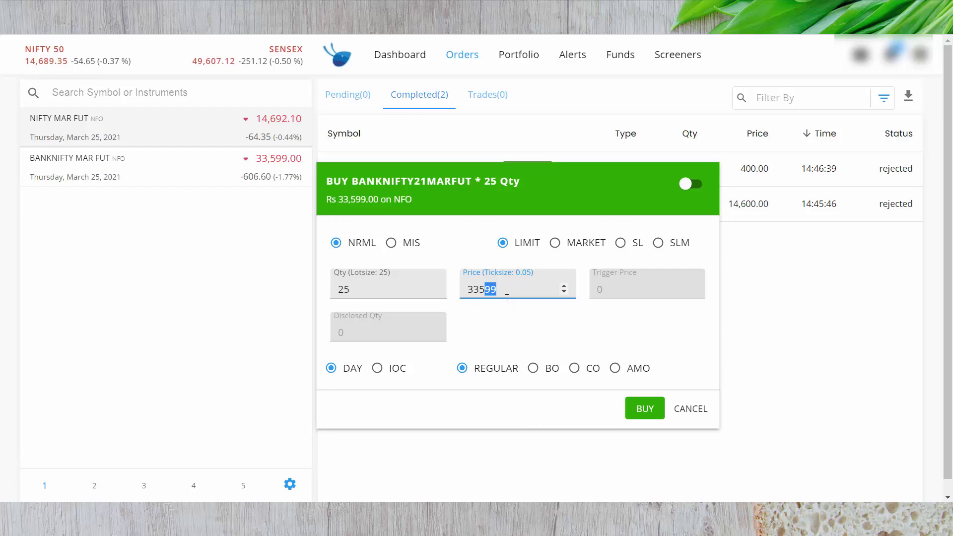
type("5")
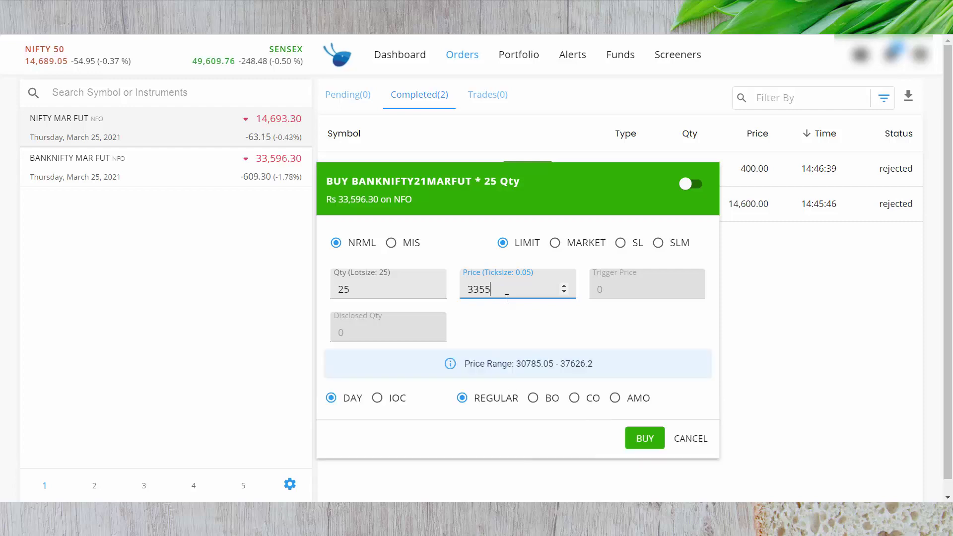
key("BackSpace")
type("80")
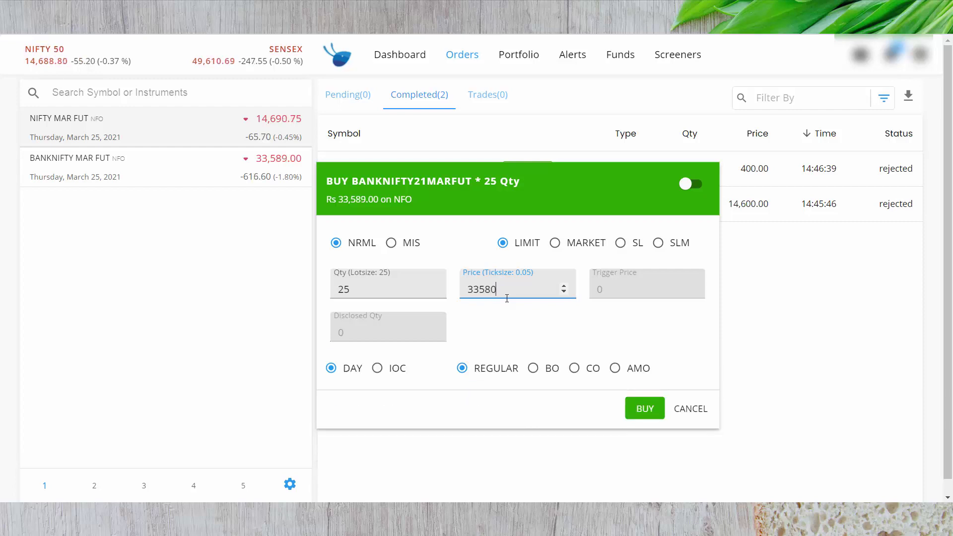
left_click(642, 407)
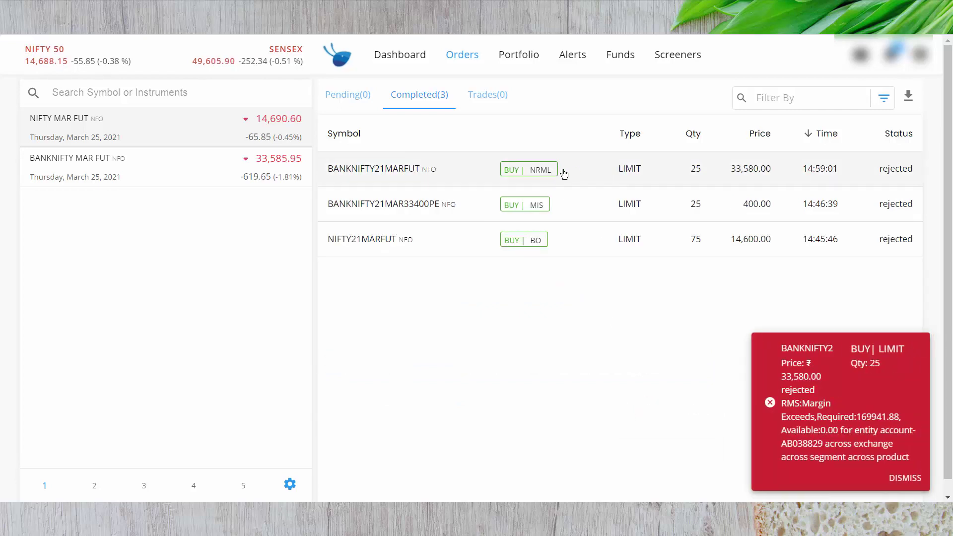
- Open the new NRML order's details and record its required margin, 169941, under Normal - Longterm for Banknifty FUT in Excel
left_click(584, 167)
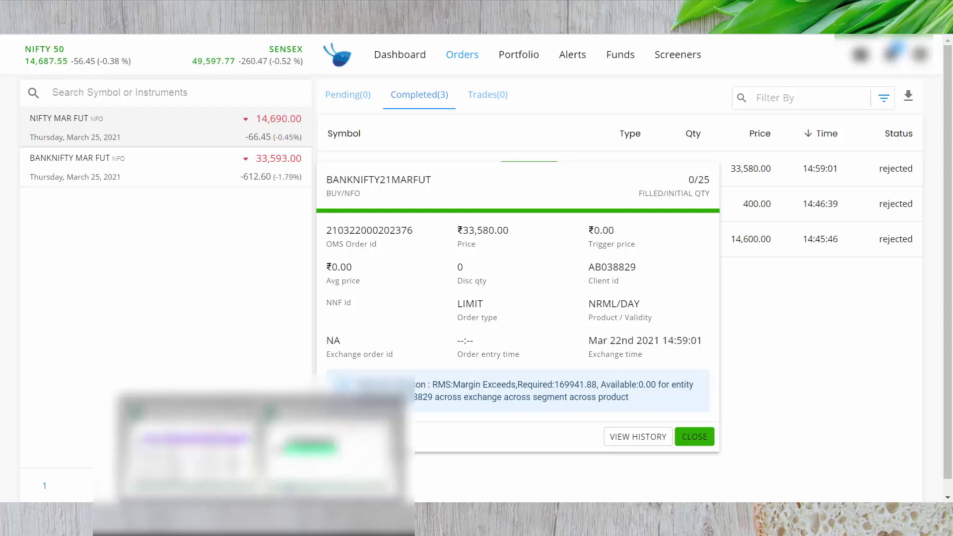
left_click(348, 447)
type("169")
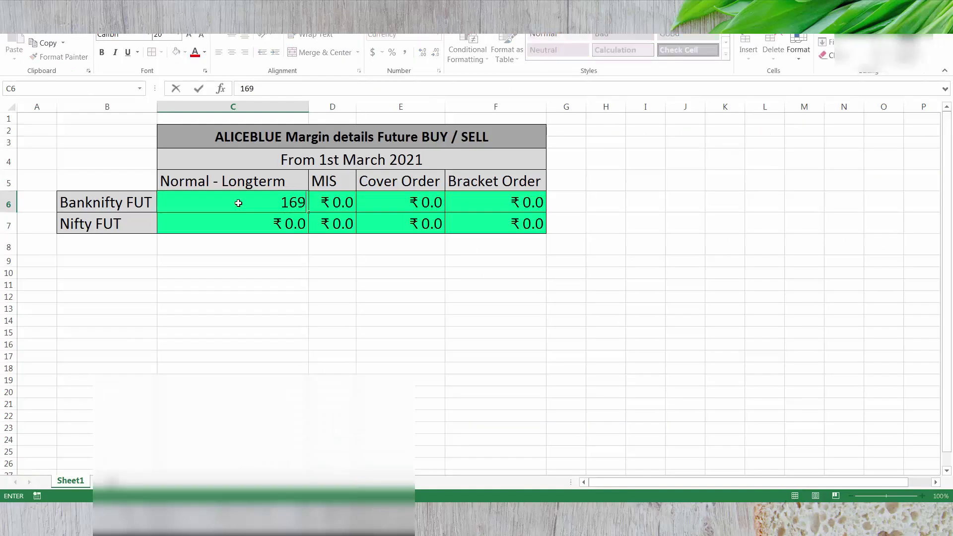
type("941")
key("Return")
left_click(260, 202)
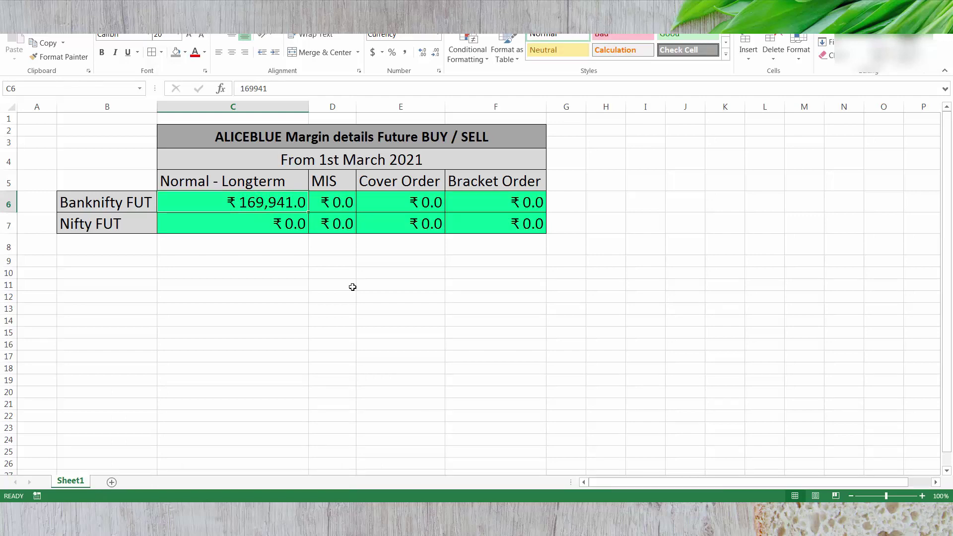
- Return to the trading platform, close the order details and place an MIS limit buy order for 25 BANKNIFTY MAR FUT at 33580
key("alt+Tab")
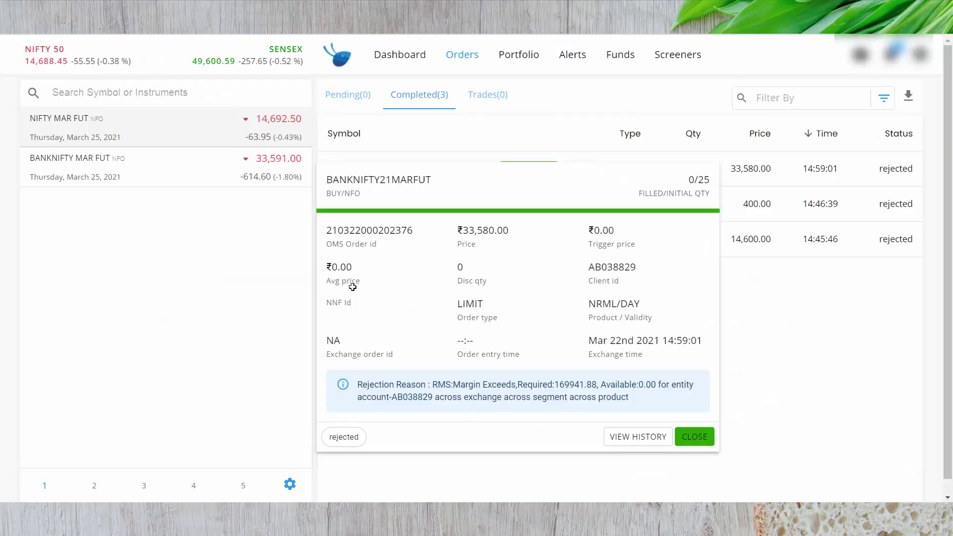
left_click(694, 436)
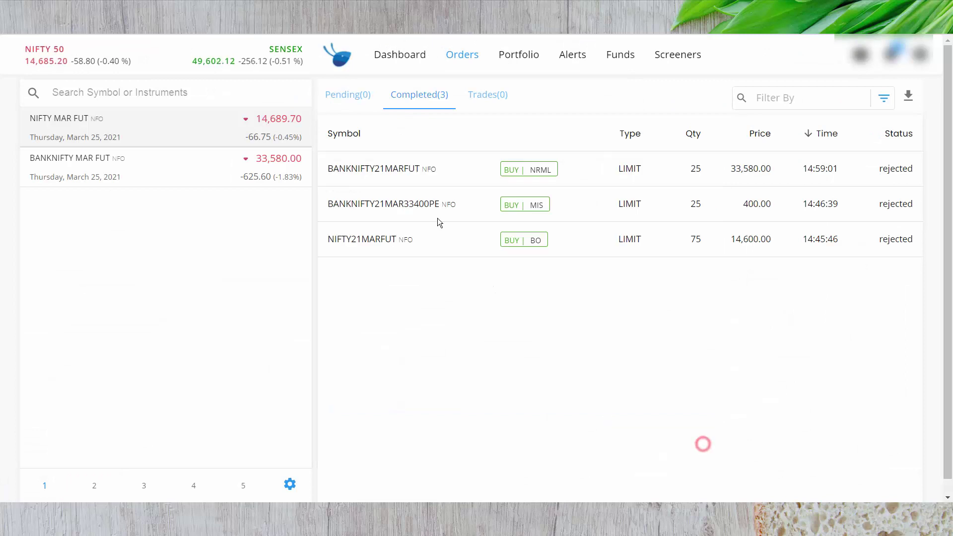
left_click(126, 168)
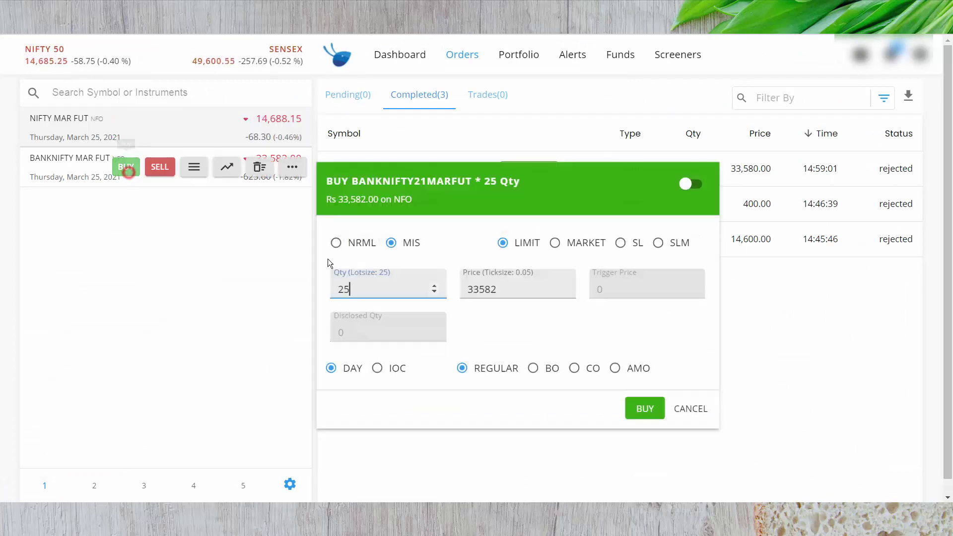
left_click(391, 243)
left_click(496, 290)
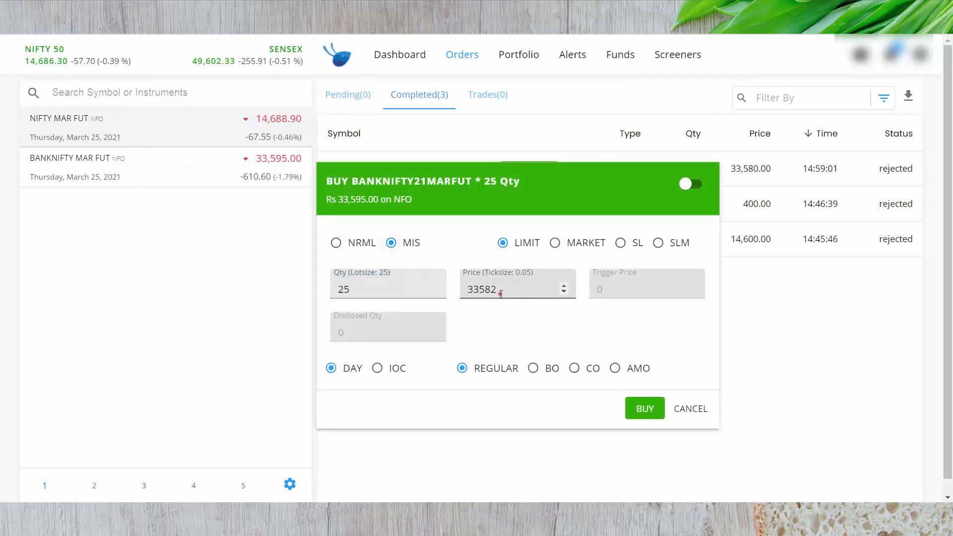
left_click_drag(497, 291, 484, 298)
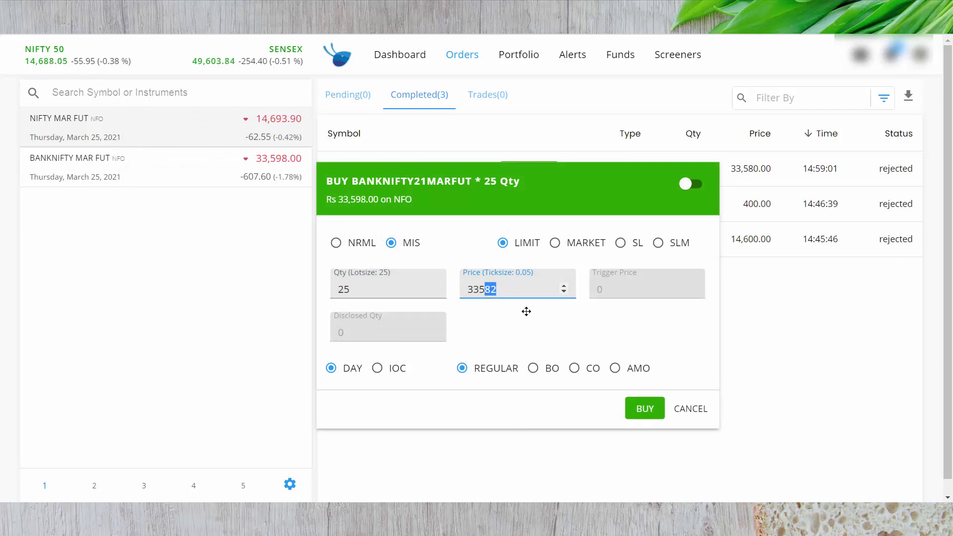
type("80")
left_click(645, 409)
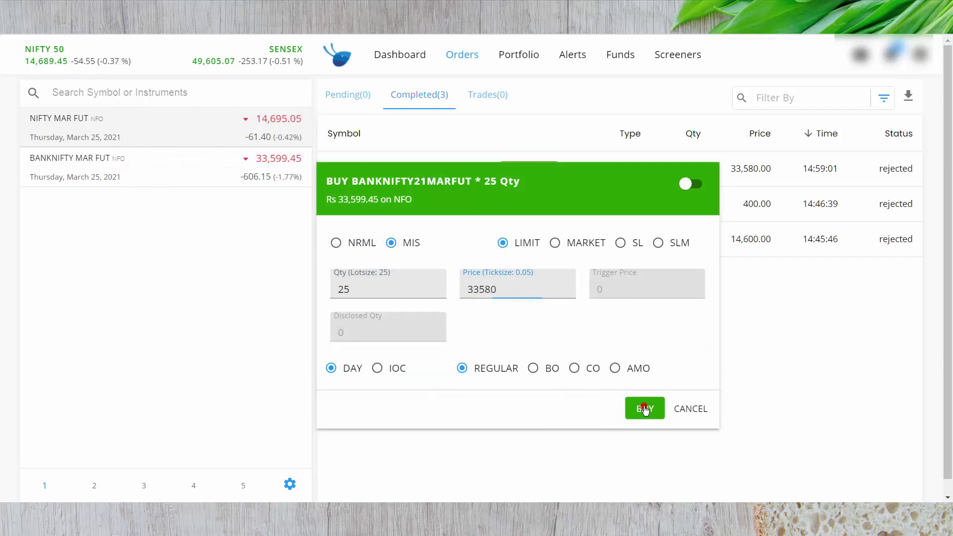
- Open the new MIS order's details and record its required margin, 85075, under MIS for Banknifty FUT in Excel
left_click(580, 174)
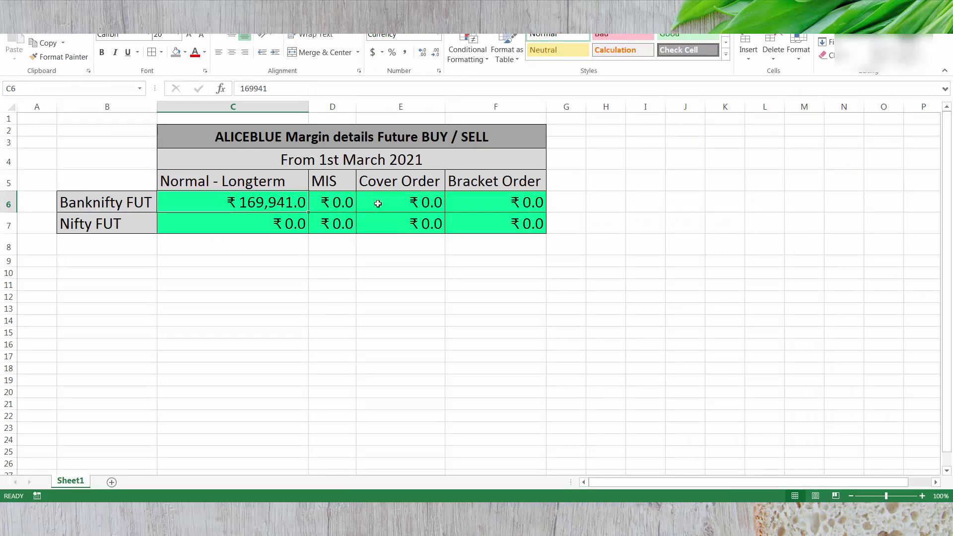
left_click(333, 201)
type("85,0")
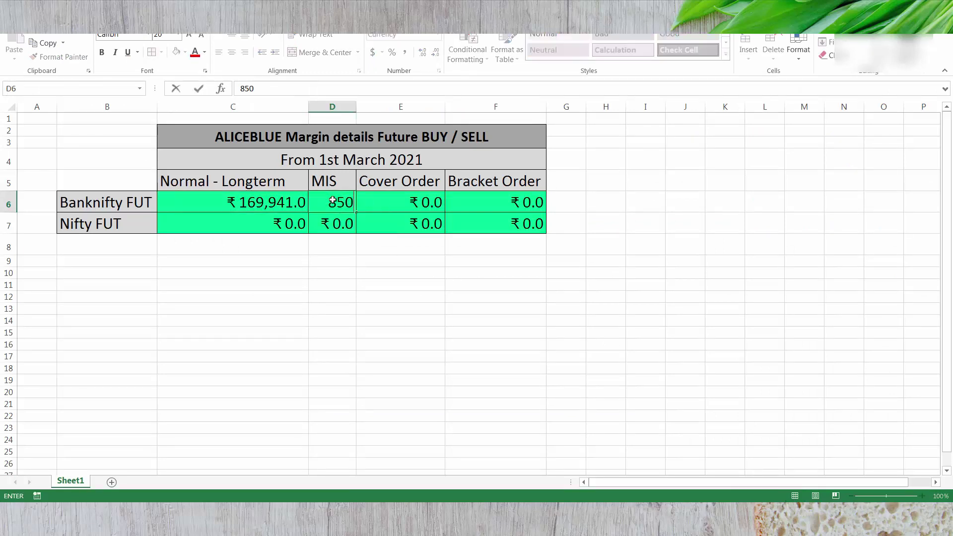
type("75")
key("Tab")
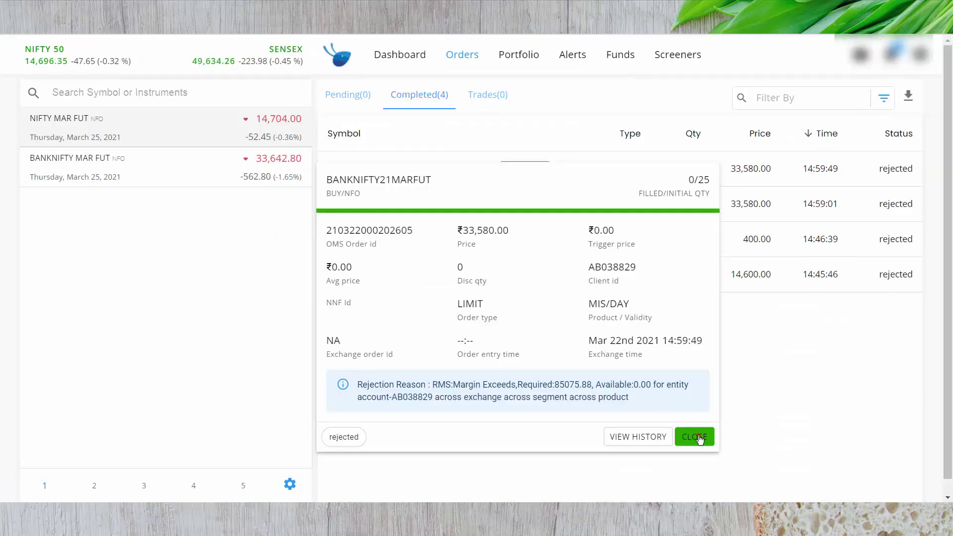
- Close the MIS order details and place a CO limit buy order for 25 BANKNIFTY MAR FUT at 33600 with a stoploss of 33500
left_click(696, 435)
mouse_move(132, 167)
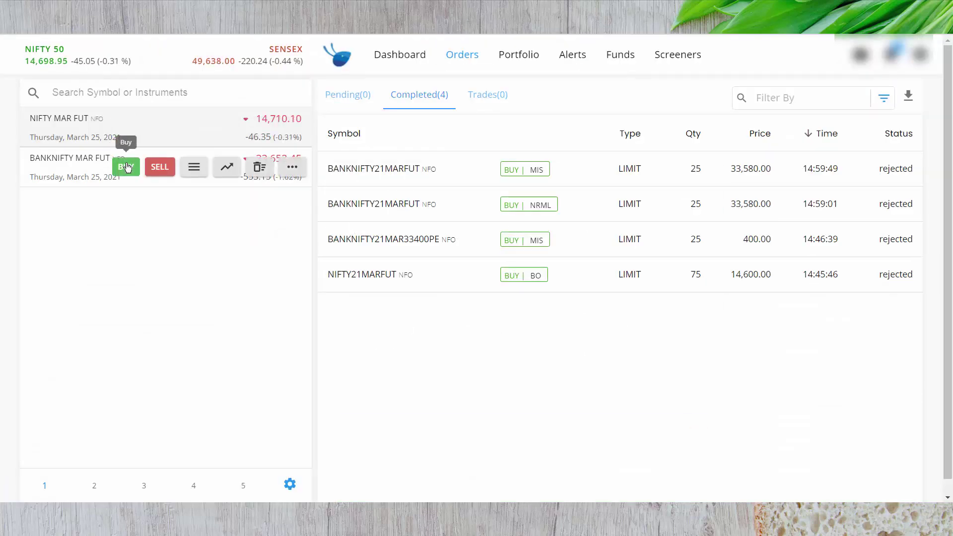
left_click(126, 166)
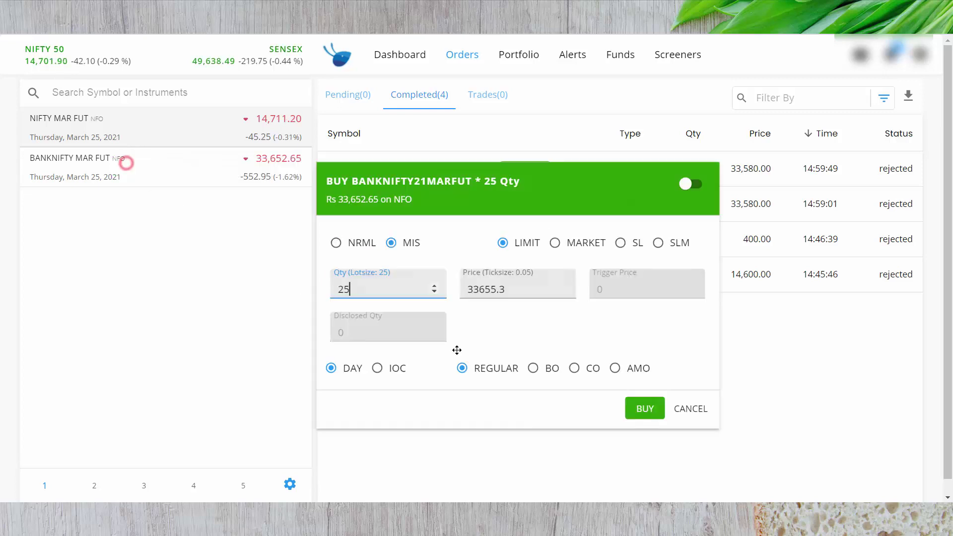
left_click(574, 367)
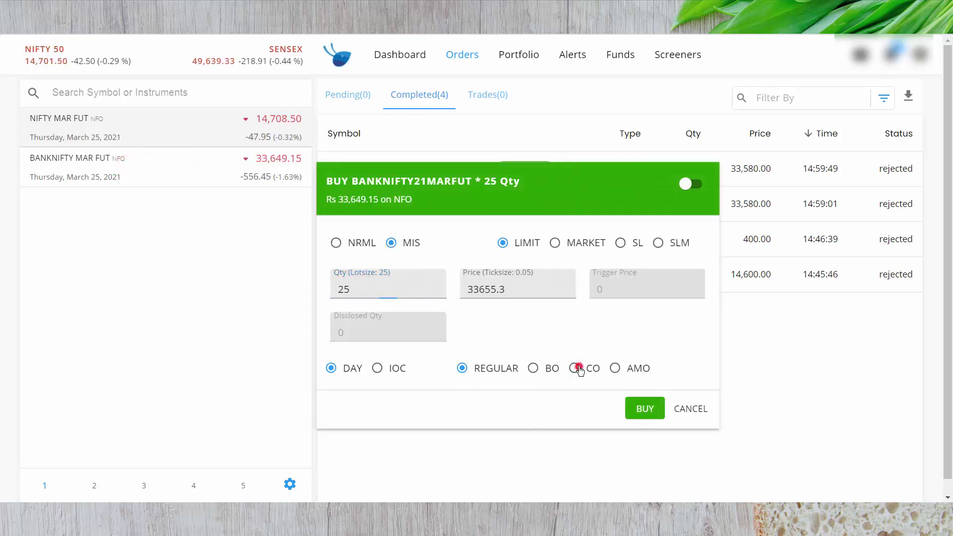
left_click_drag(486, 289, 581, 292)
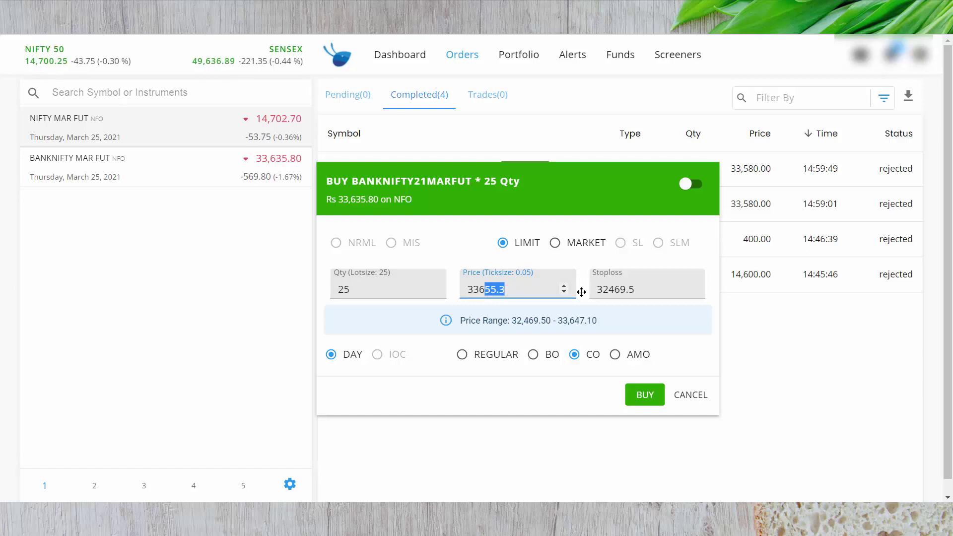
type("00")
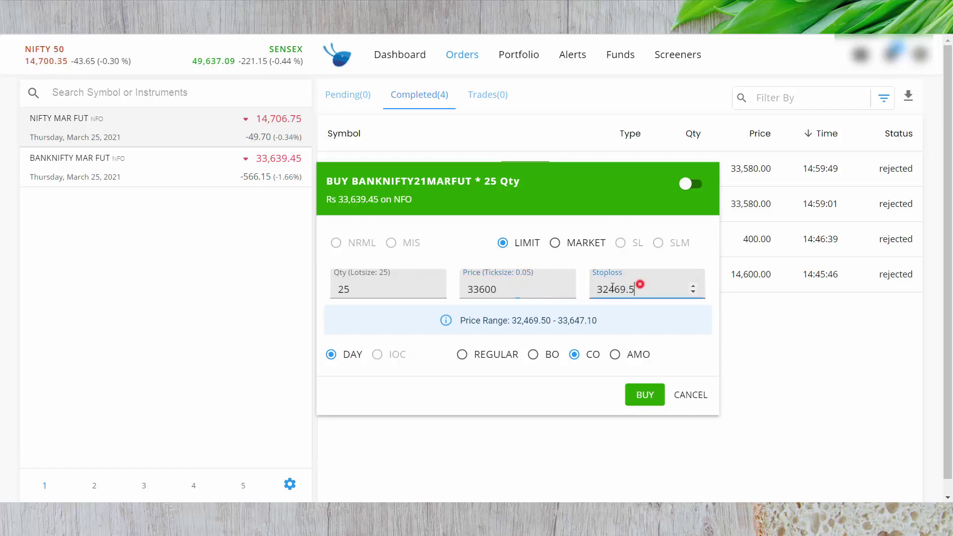
left_click_drag(635, 282, 579, 285)
double_click(500, 284)
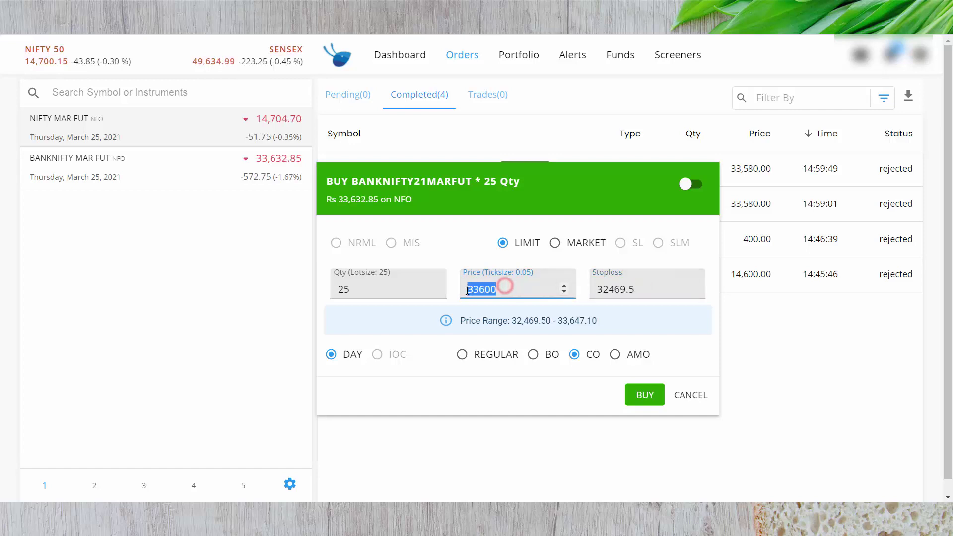
left_click_drag(632, 288, 579, 298)
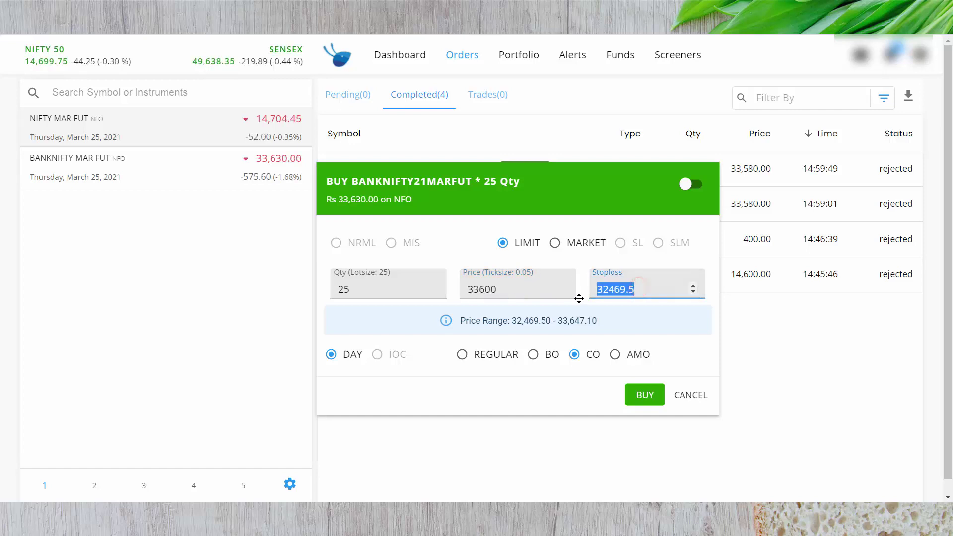
type("33500")
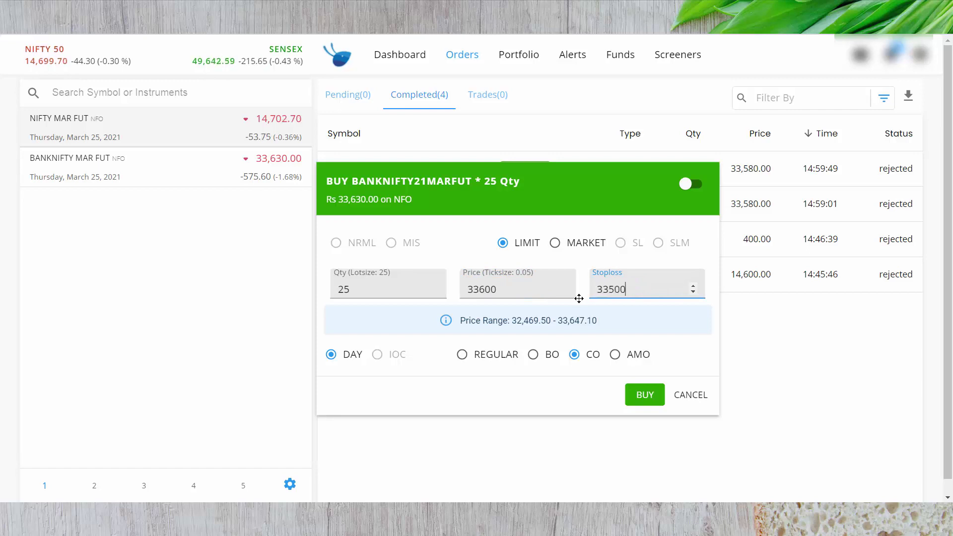
left_click(643, 396)
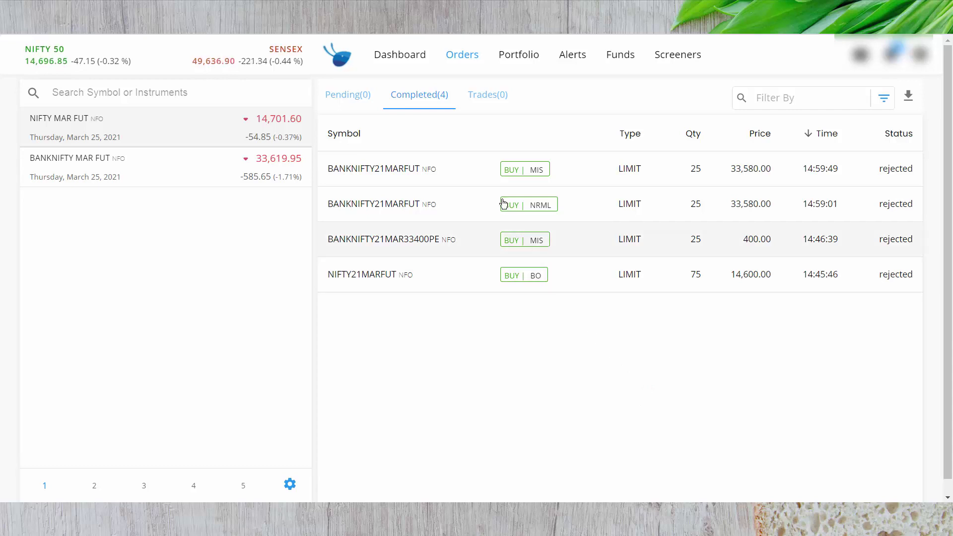
- Examine the rejection reasons of the new cover order's buy and sell legs among the completed orders
left_click(418, 96)
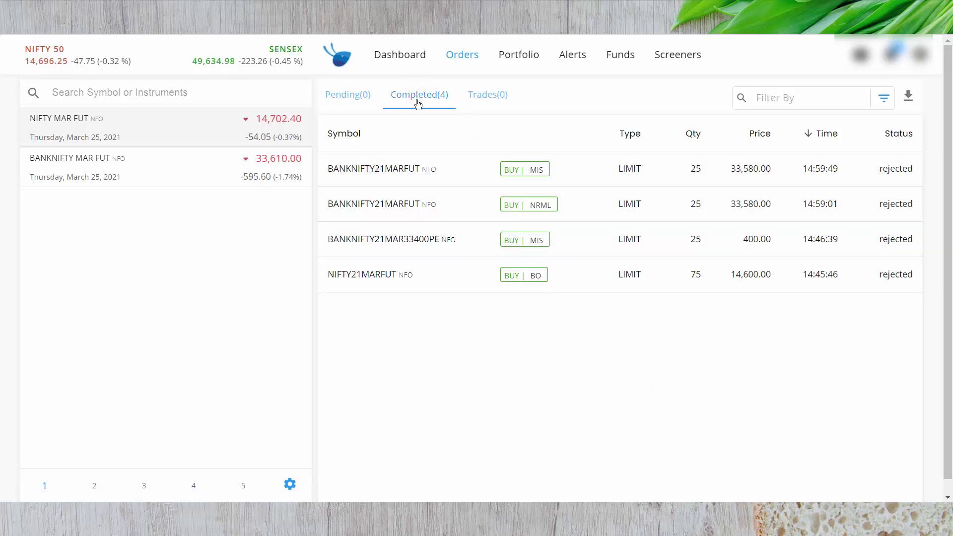
left_click(417, 100)
left_click(571, 207)
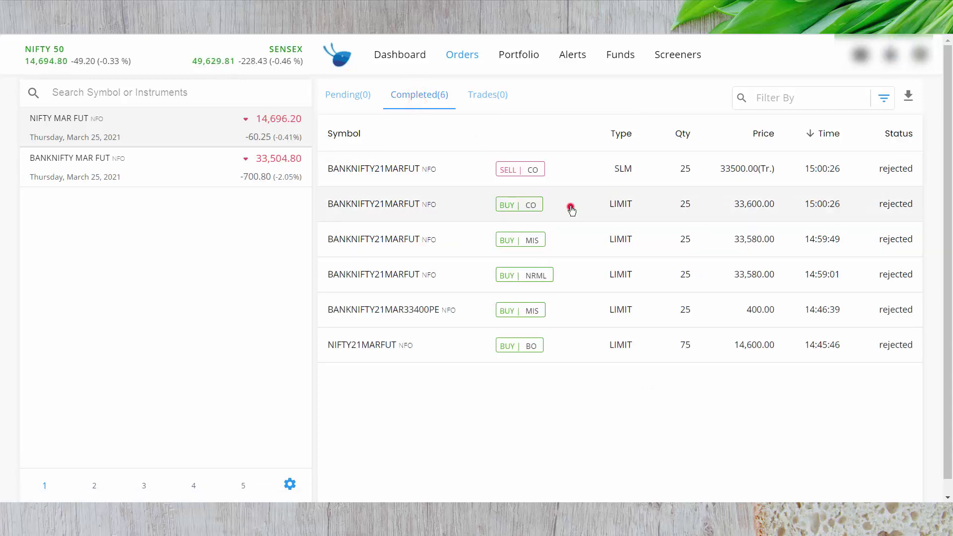
left_click(700, 438)
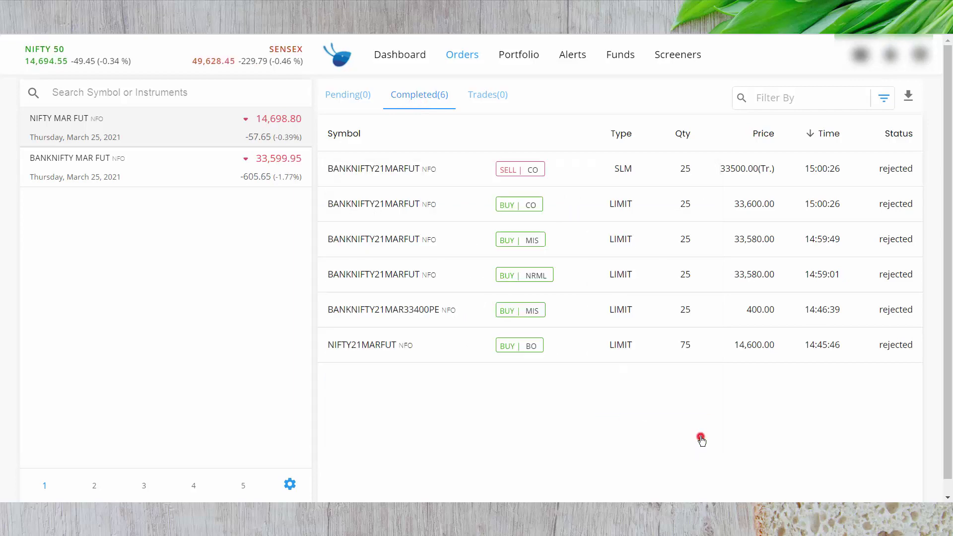
left_click(582, 172)
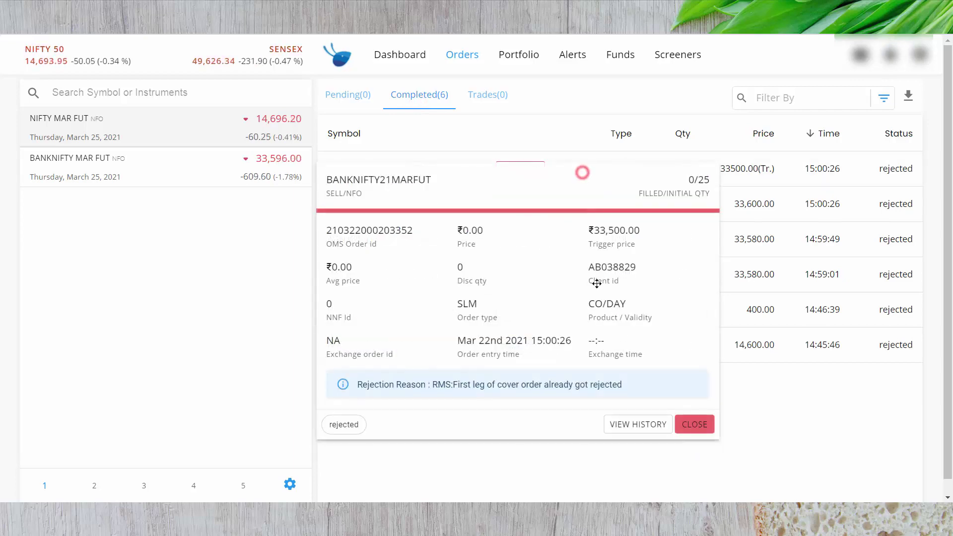
left_click(697, 426)
left_click(585, 206)
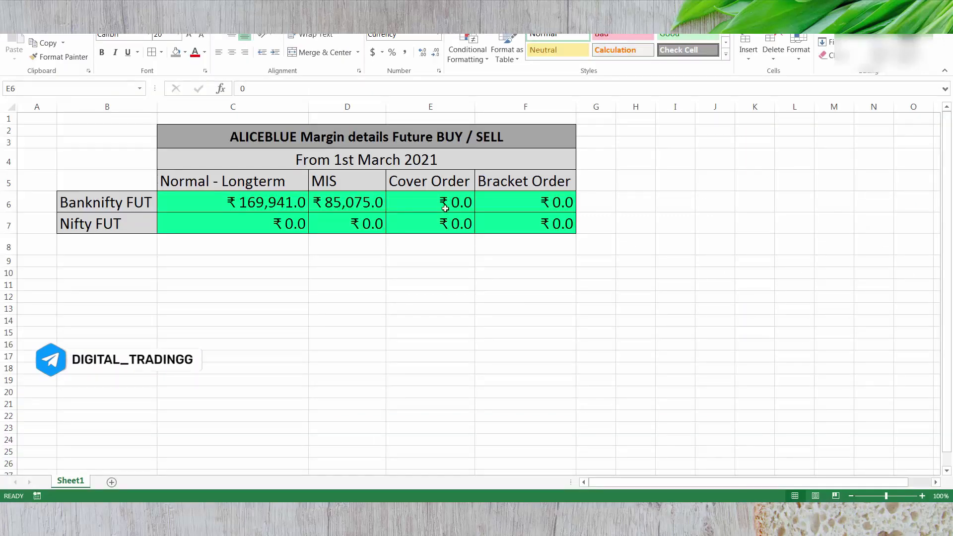
- Switch to Excel and record 85596 under Cover Order for Banknifty FUT, comparing it with the MIS margin
left_click(445, 208)
type("85")
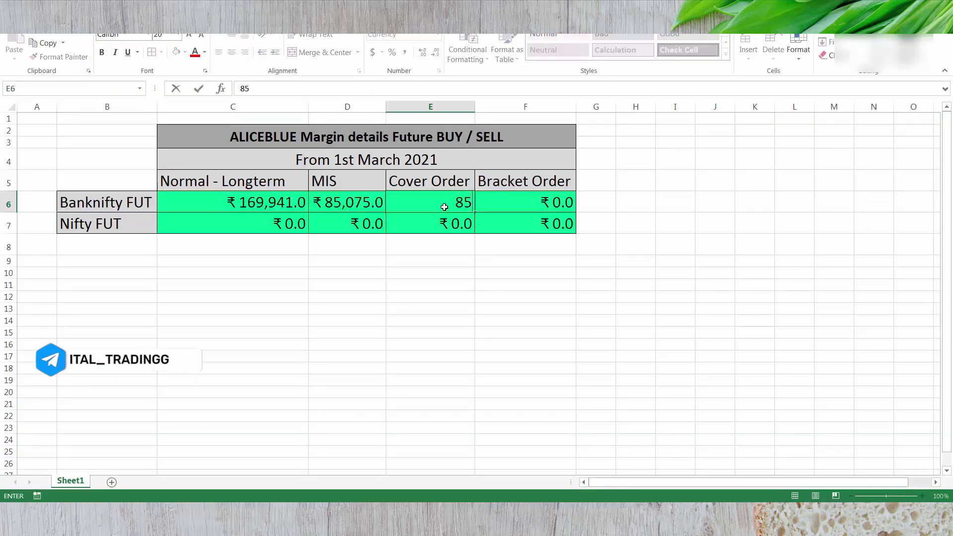
type(",596")
key("Return")
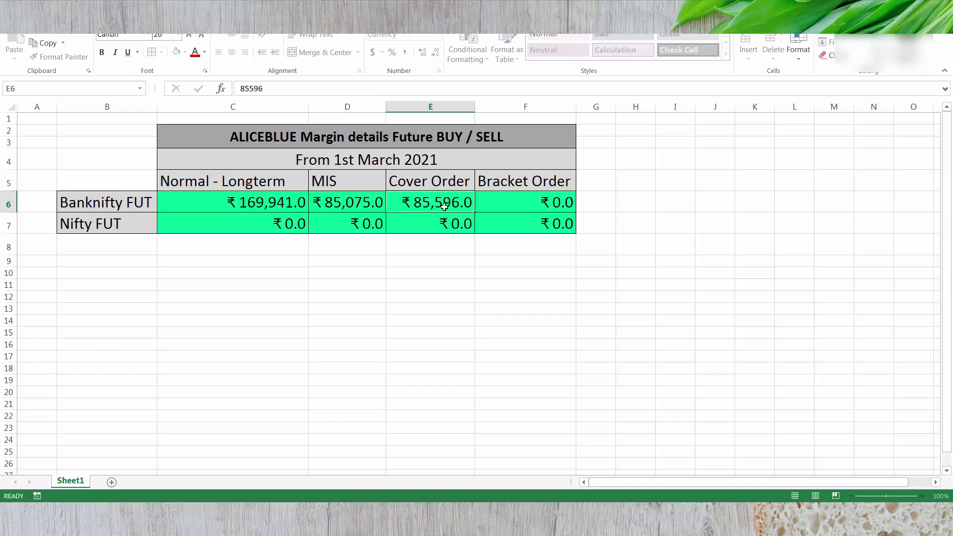
key("Right")
left_click(336, 203)
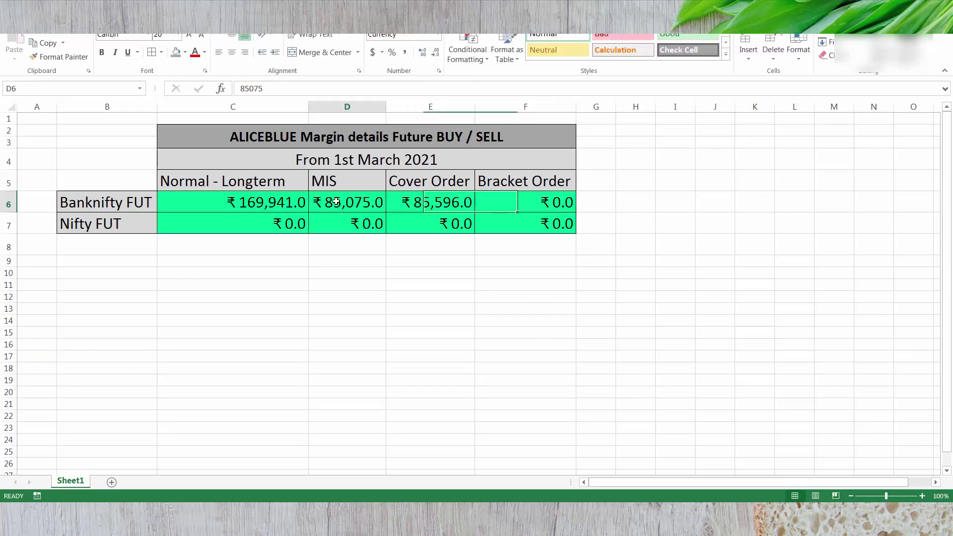
left_click(410, 201)
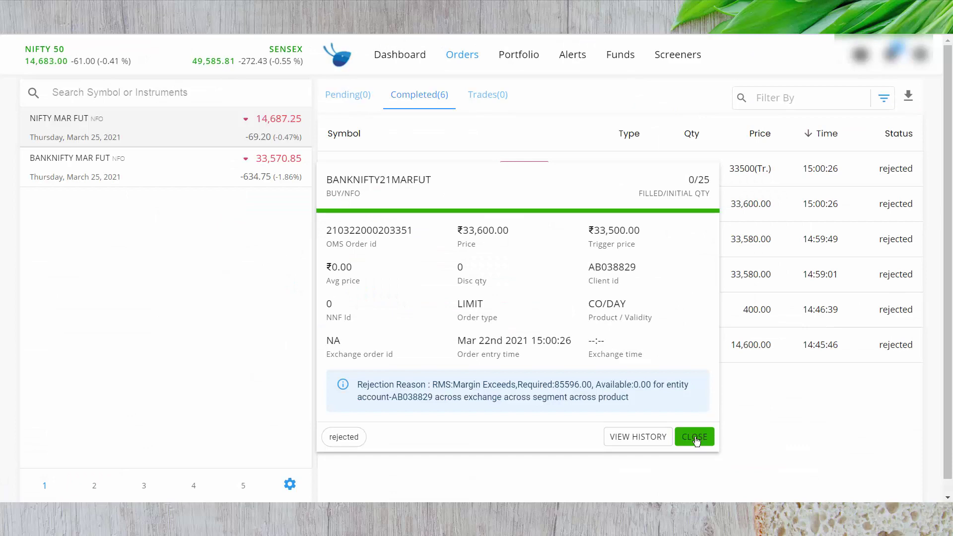
- Return to the trading platform, close the order details and start a BO limit buy order for 25 BANKNIFTY MAR FUT at 33500
left_click(694, 437)
left_click(122, 169)
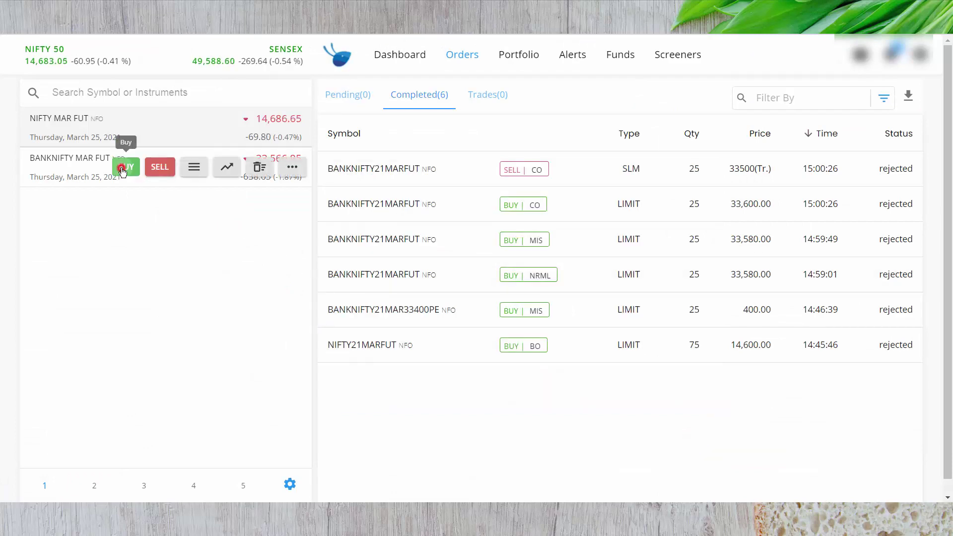
left_click_drag(554, 193, 575, 192)
left_click(568, 361)
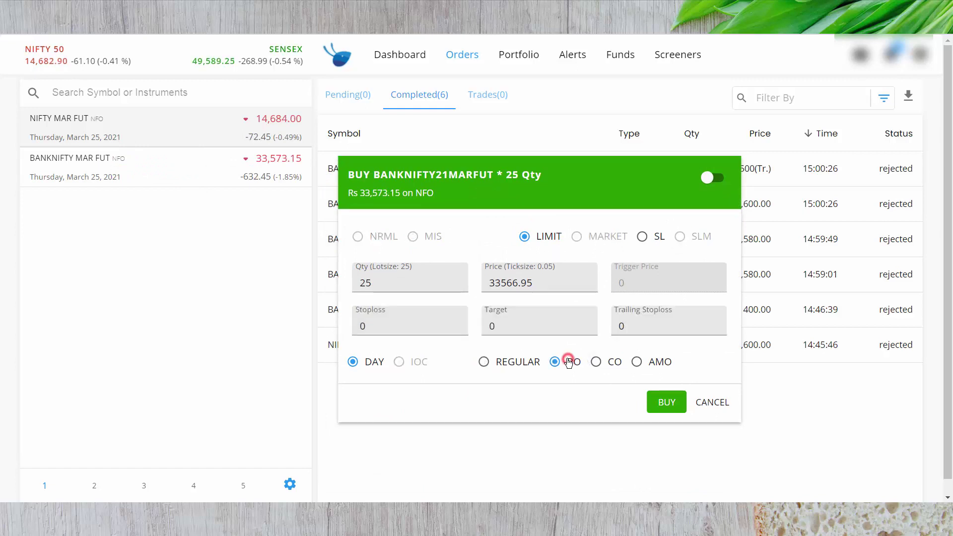
left_click_drag(532, 281, 508, 288)
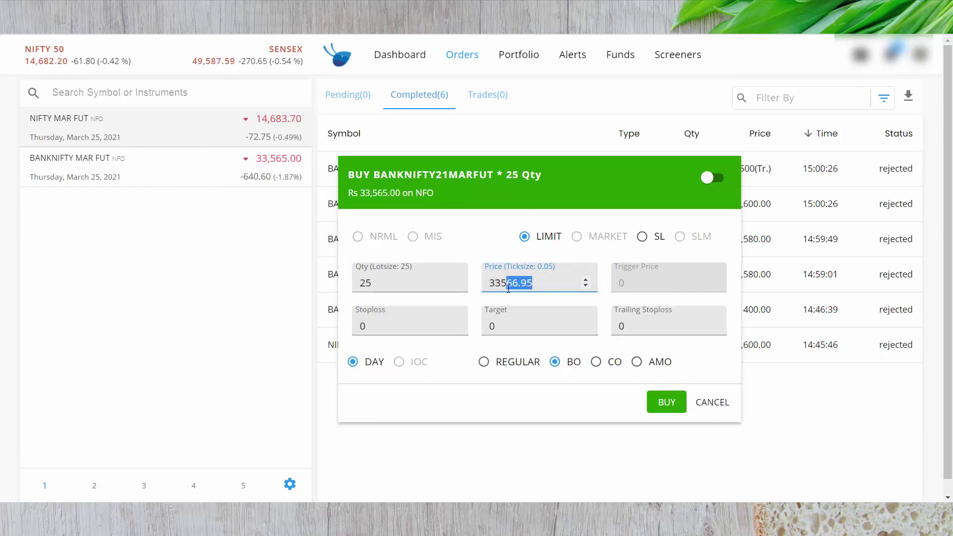
type("5")
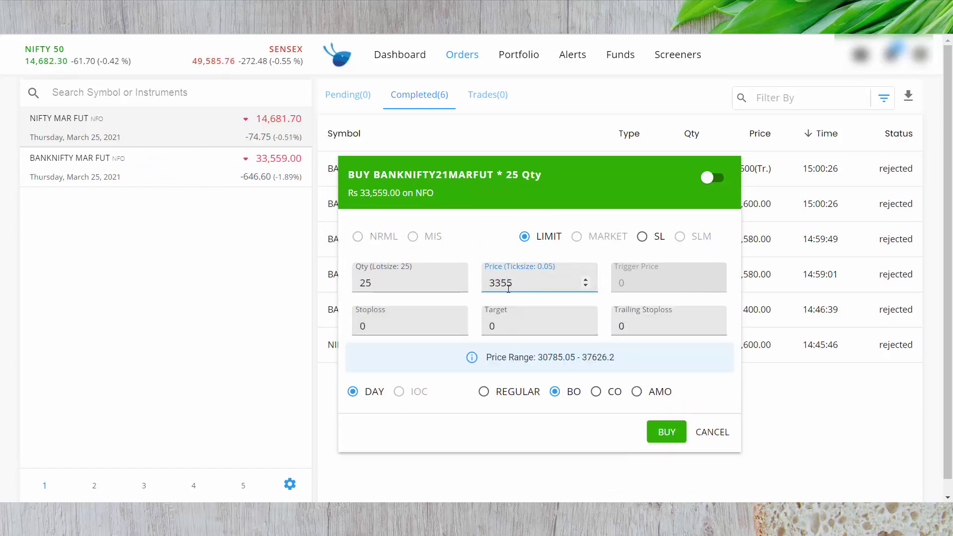
key("BackSpace")
type("00")
- Set the bracket order's stoploss to 100 and target to 200, and submit the buy order
left_click(401, 311)
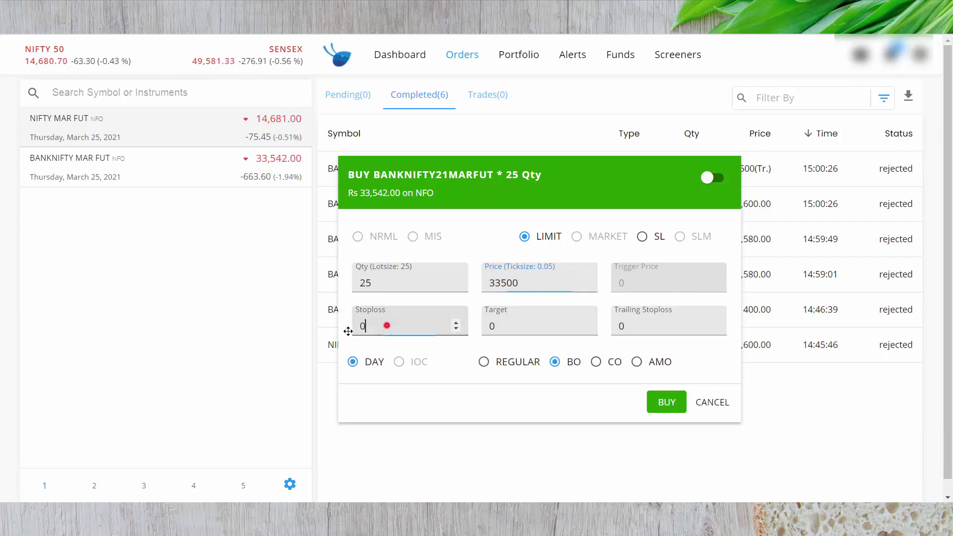
type("100")
key("Tab")
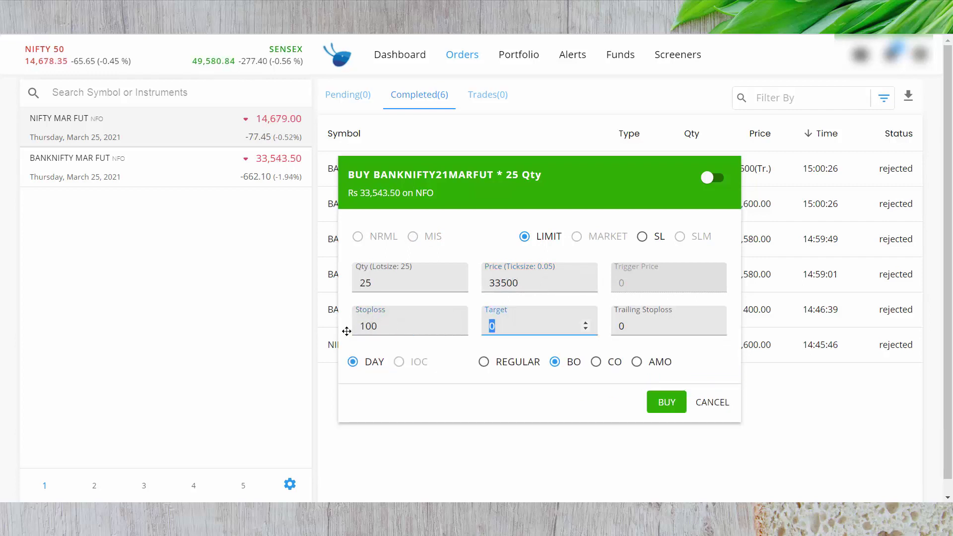
type("200")
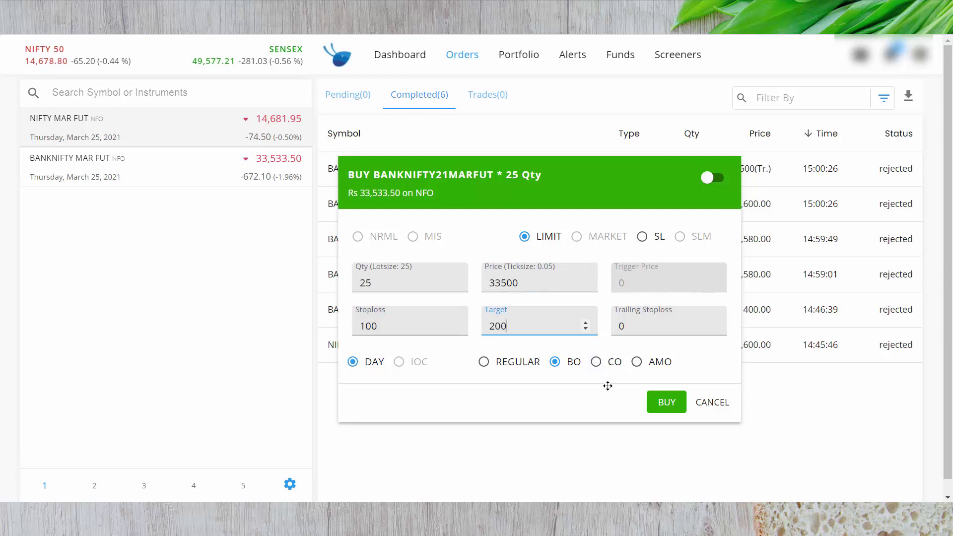
left_click(666, 404)
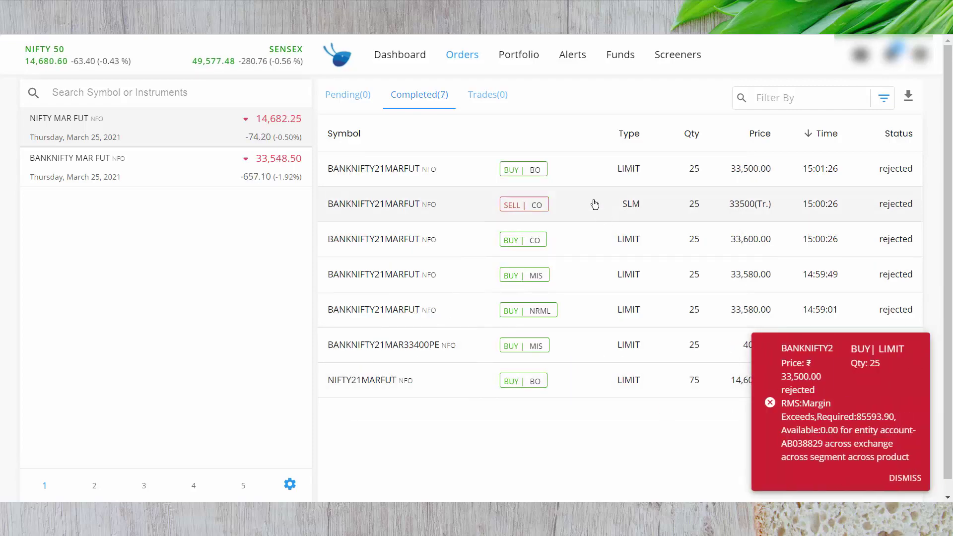
- Open the new BO order's details and record its required margin, 85593, under Bracket Order for Banknifty FUT in Excel
left_click(586, 168)
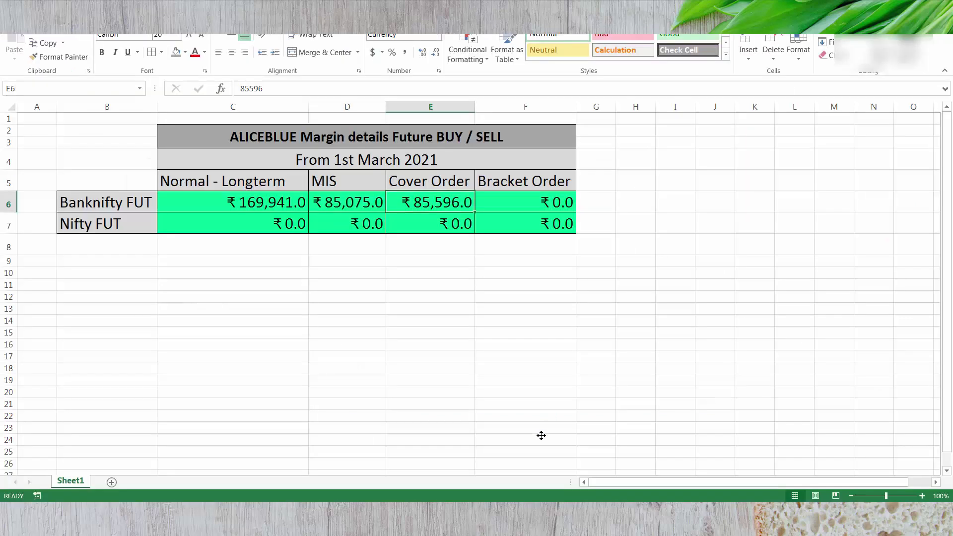
left_click(522, 211)
type("8")
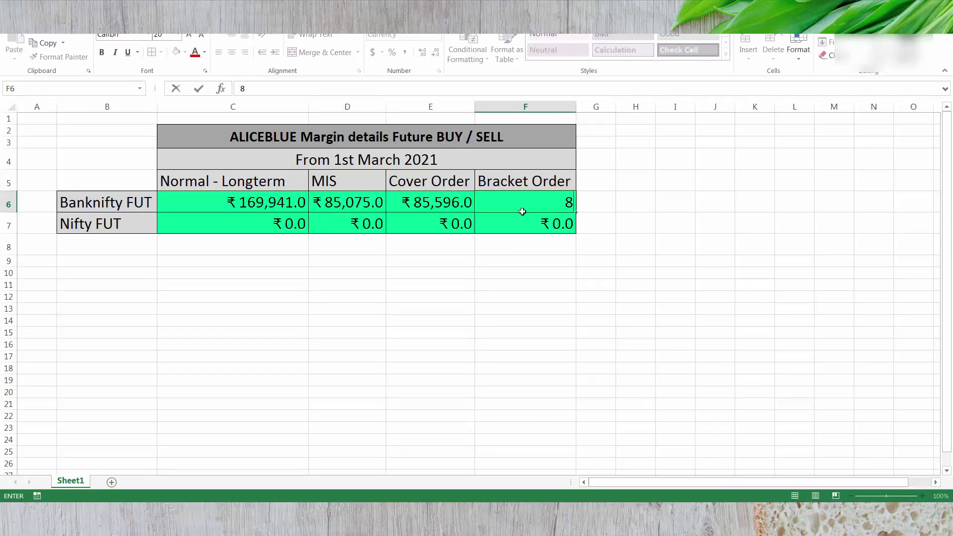
type("5,593")
key("Return")
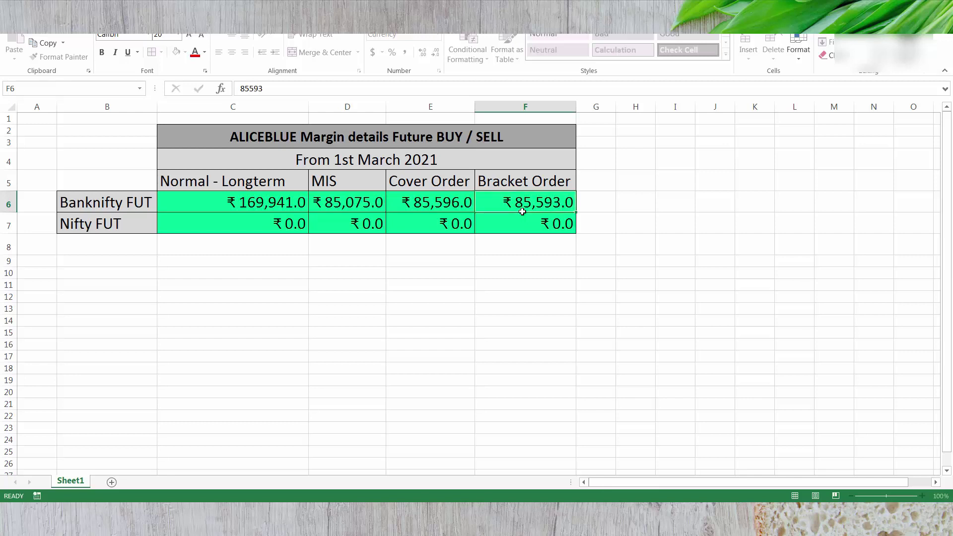
- Compare the Banknifty FUT normal margin with the MIS, Cover Order and Bracket Order margins in the table
left_click(268, 202)
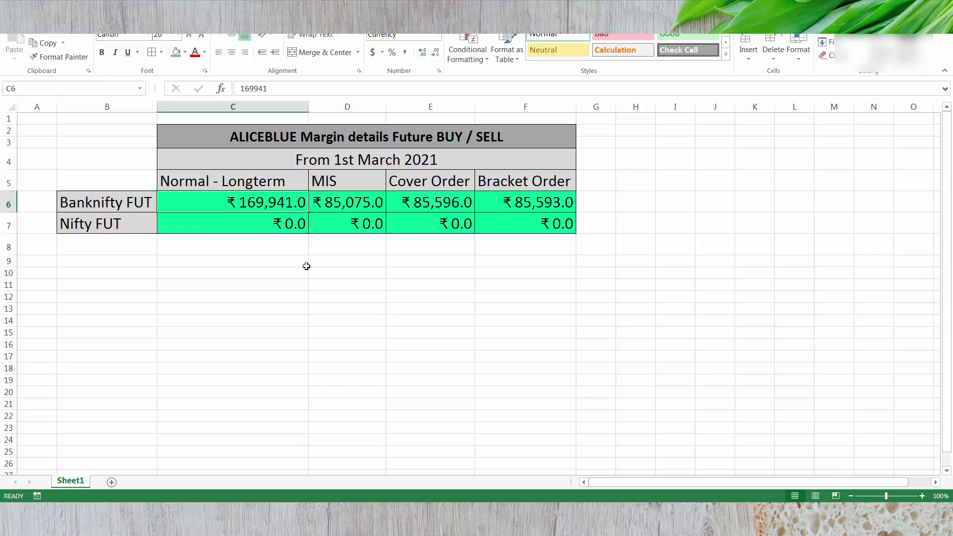
left_click_drag(327, 189, 534, 199)
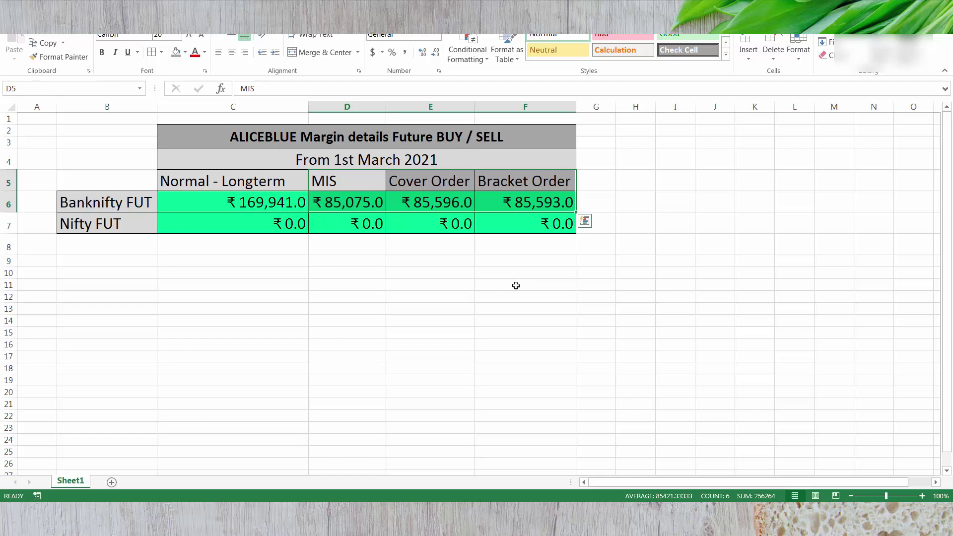
left_click(515, 285)
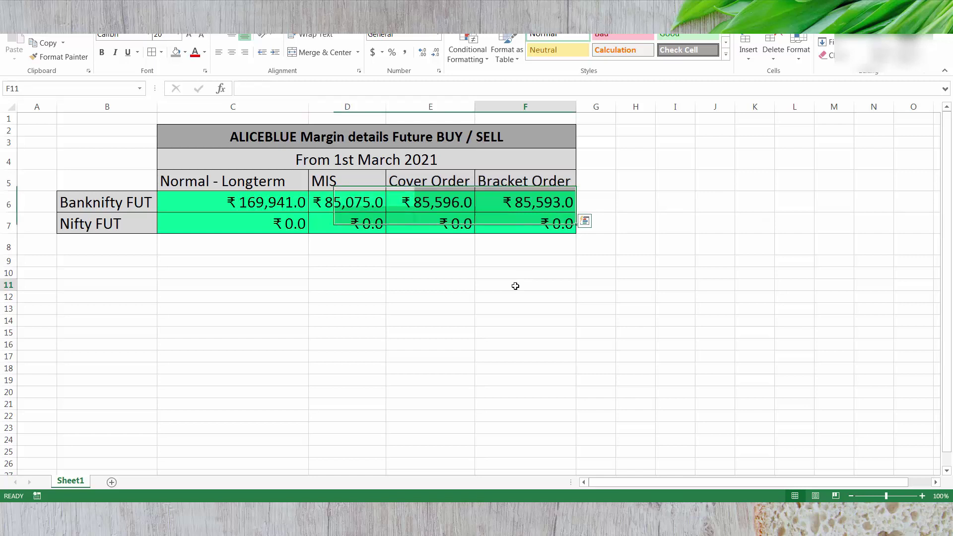
left_click(434, 208)
left_click(510, 201)
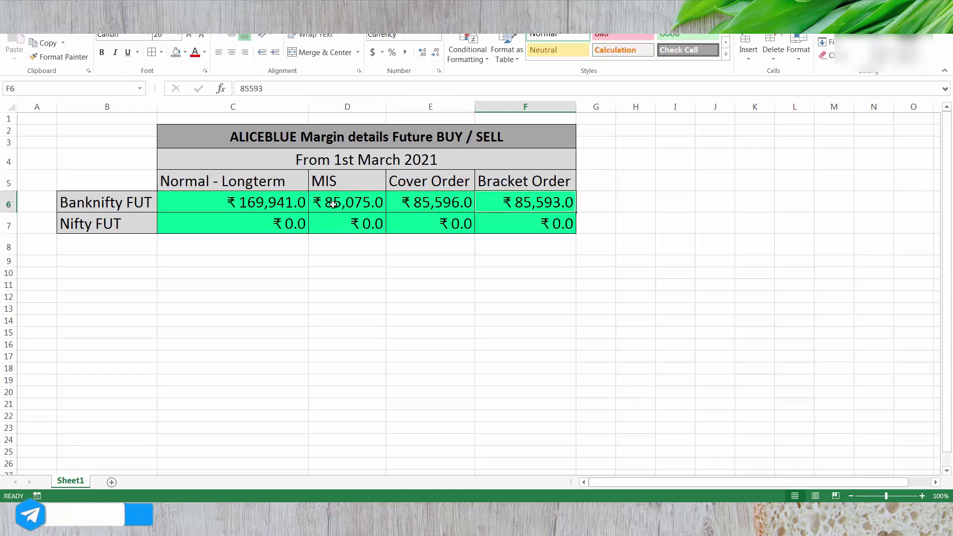
left_click_drag(347, 183, 511, 201)
left_click(532, 308)
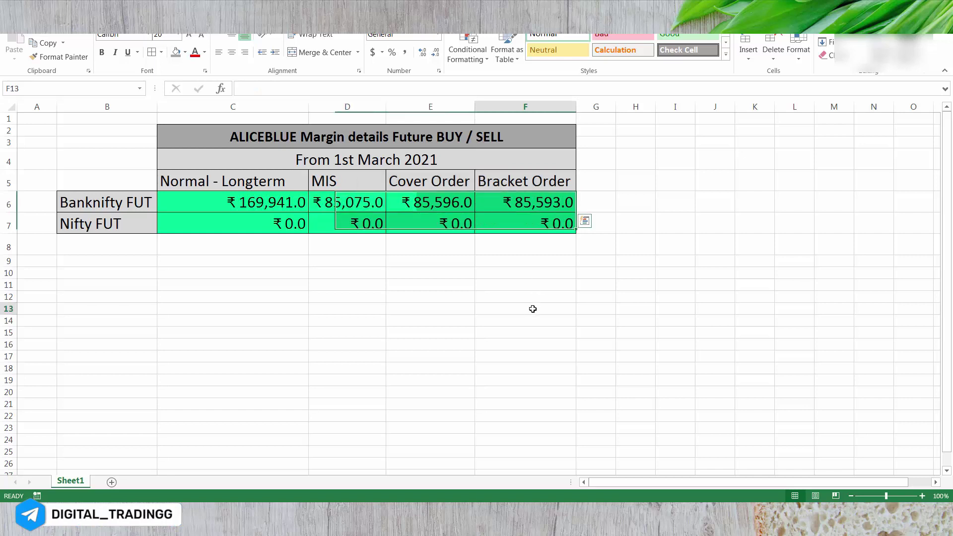
left_click(212, 198)
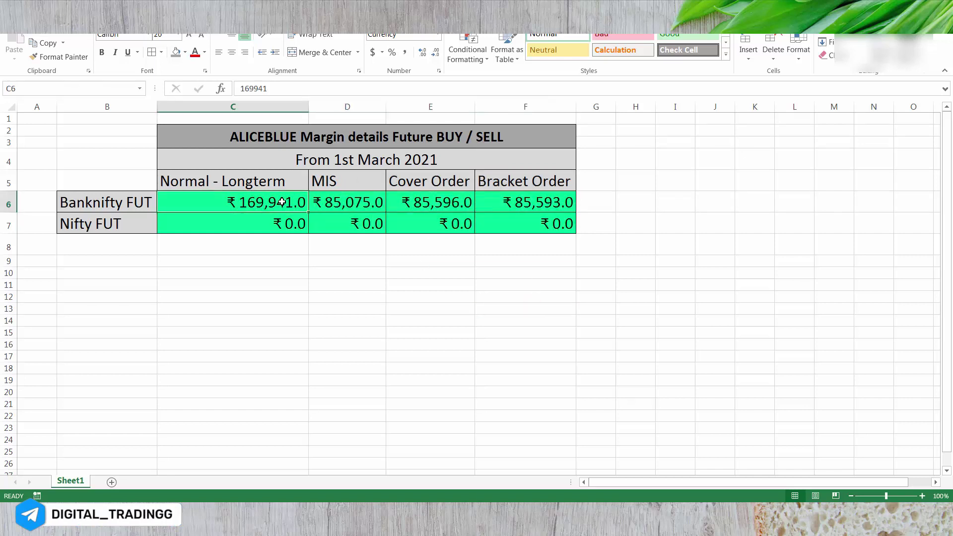
- Check the Banknifty FUT MIS margin and select the Nifty FUT cell under Normal - Longterm
left_click(360, 202)
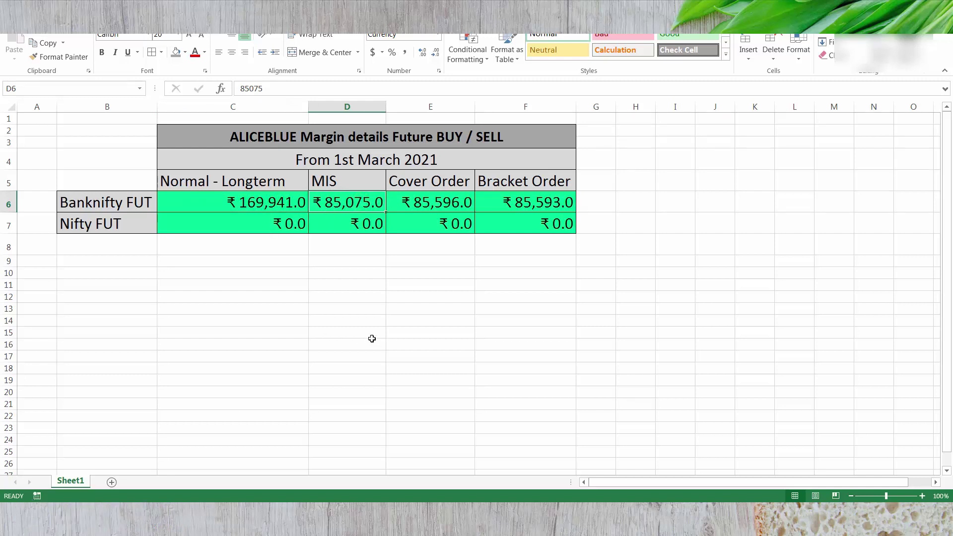
left_click(378, 322)
left_click(235, 225)
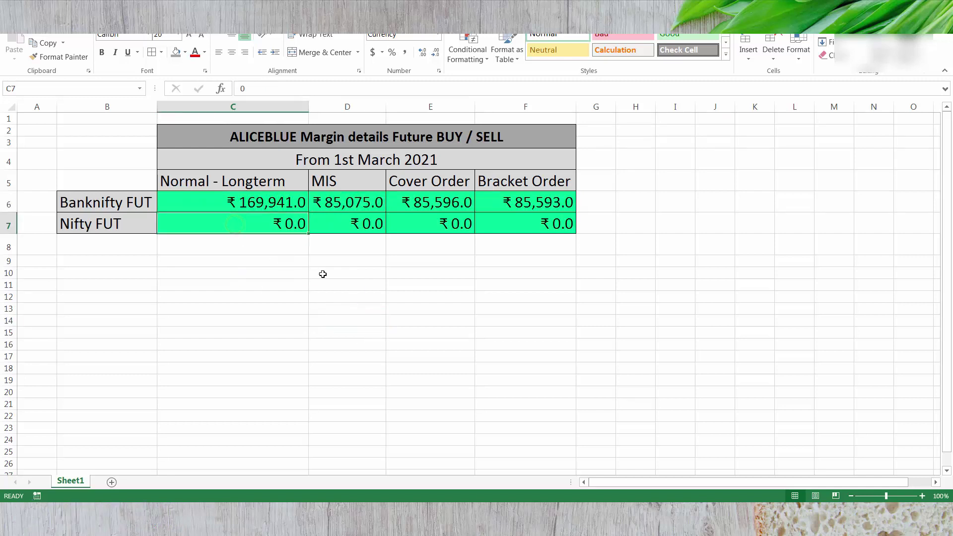
- Return to the trading platform, close the order details and submit an NRML limit buy order for 75 NIFTY MAR FUT at 14600
key("alt+Tab")
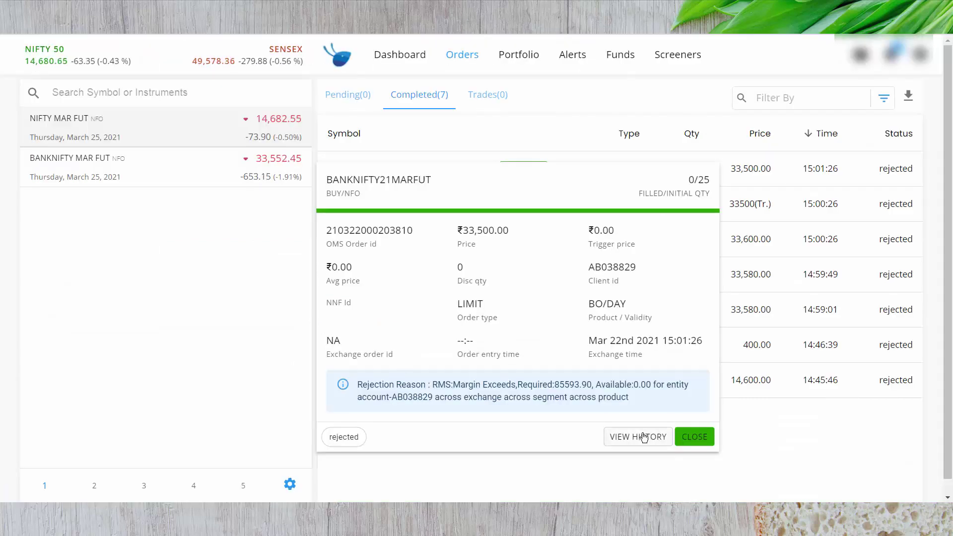
left_click(694, 437)
left_click(136, 127)
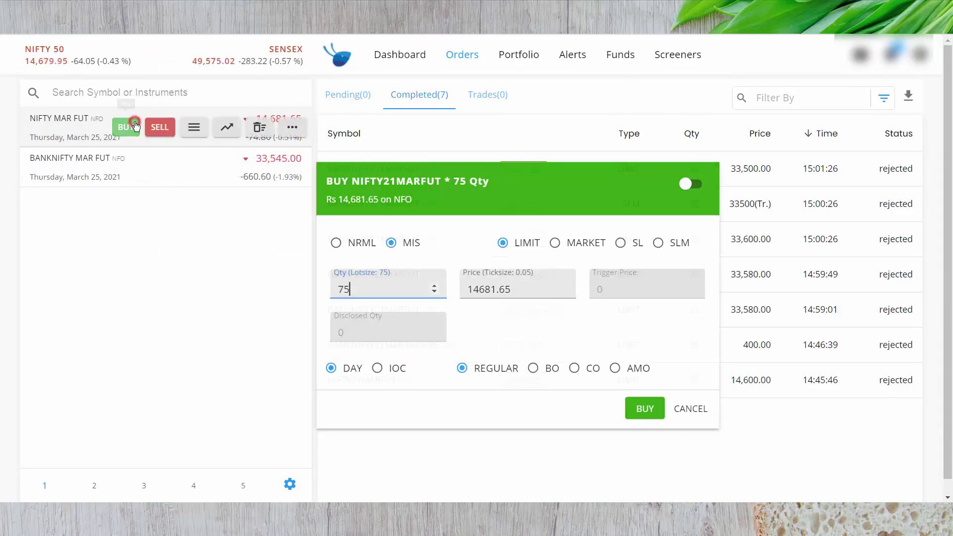
left_click(355, 242)
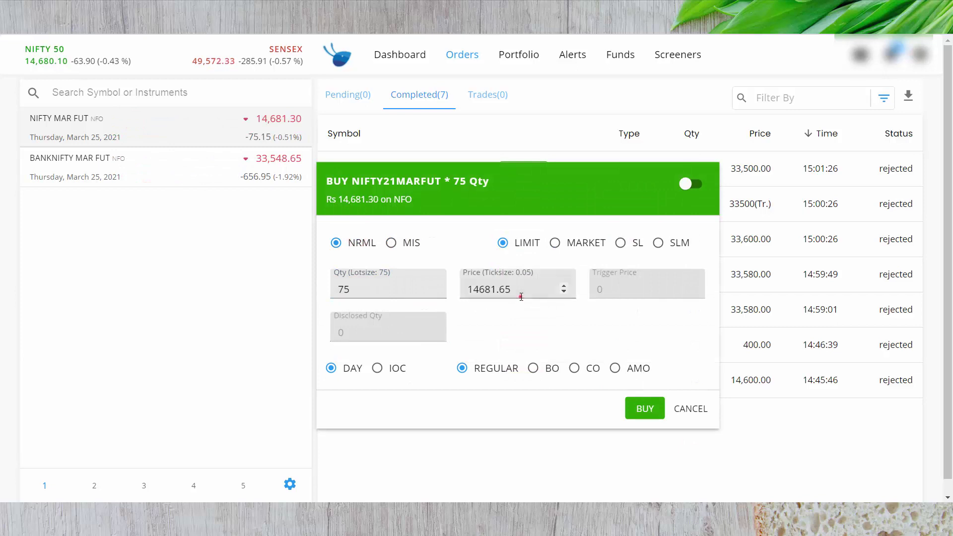
left_click_drag(519, 293, 485, 293)
type("00")
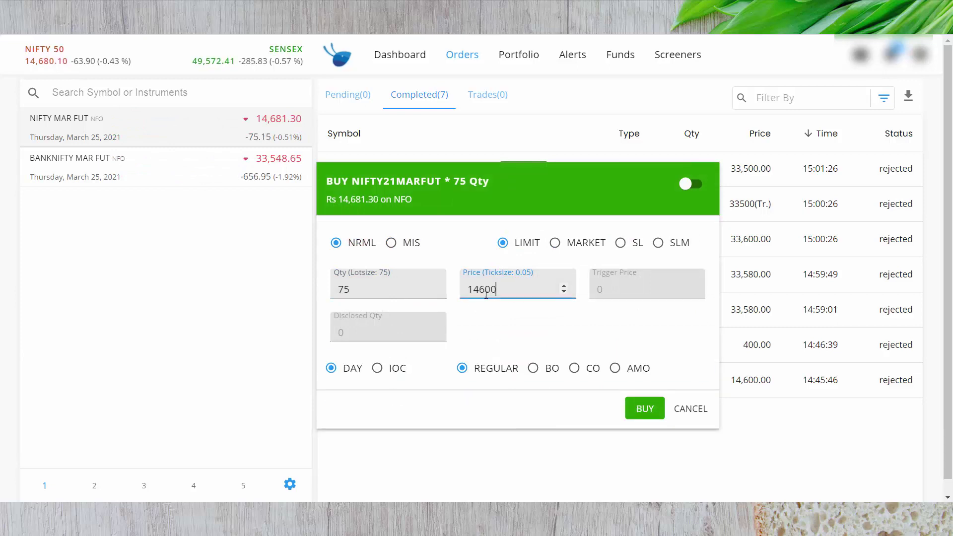
left_click(643, 406)
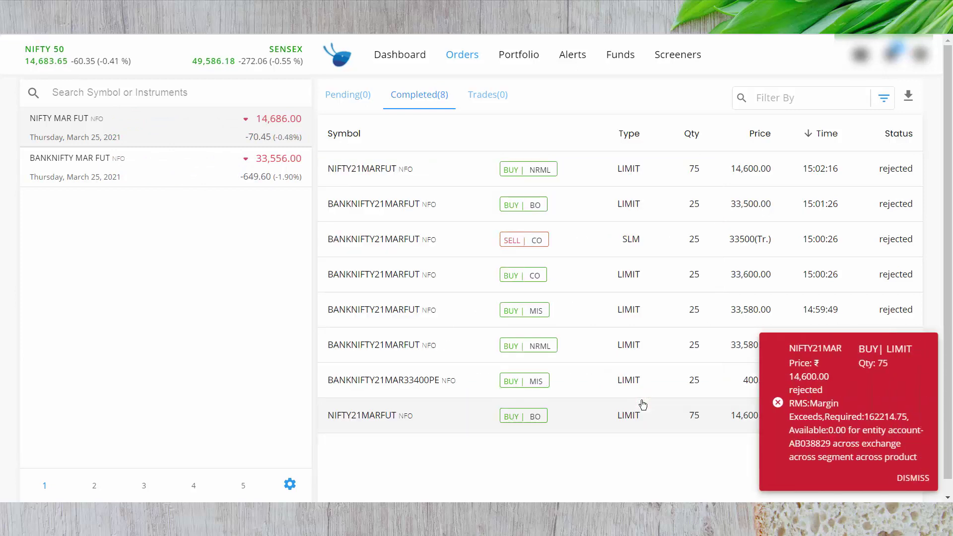
- Open the new NRML order's details and record its required margin, 162214, under Normal - Longterm for Nifty FUT in Excel
left_click(591, 173)
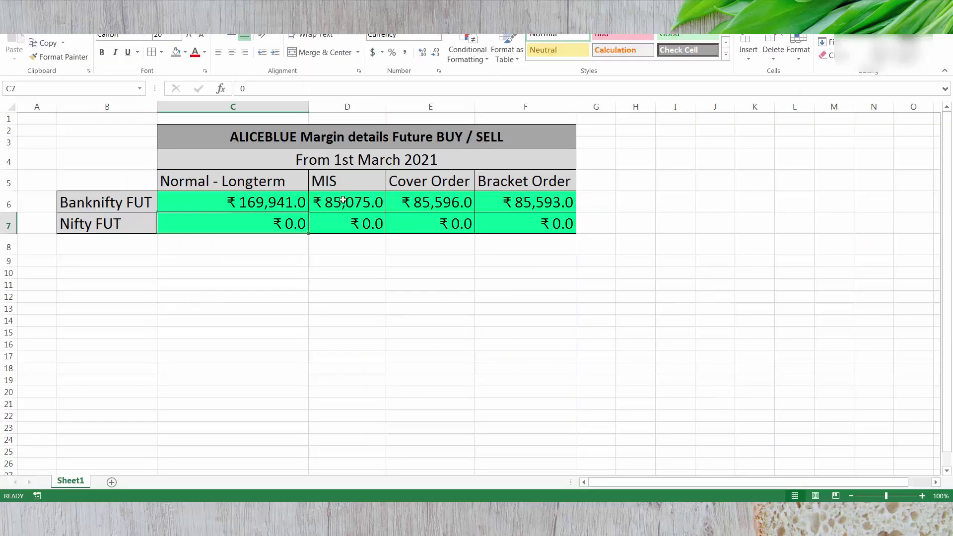
type("162")
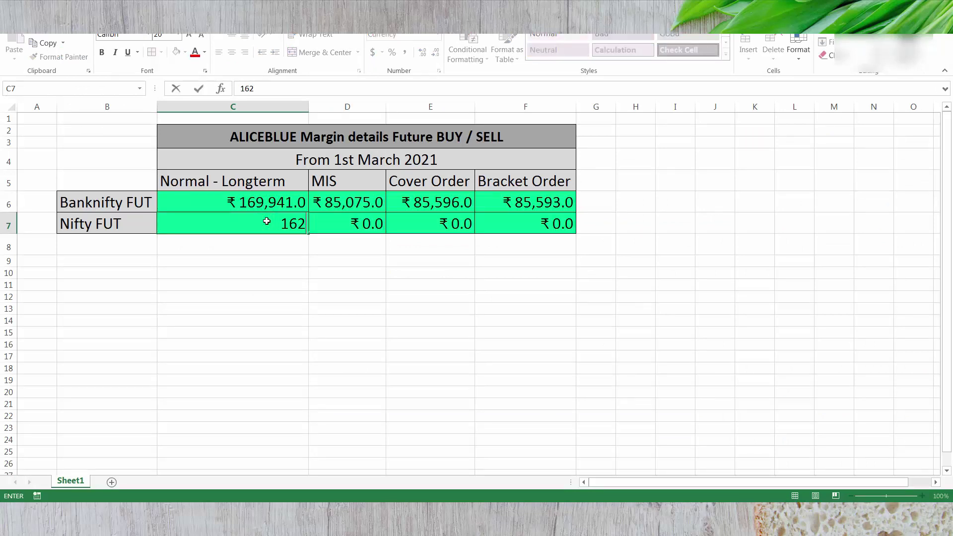
type(",214")
key("Tab")
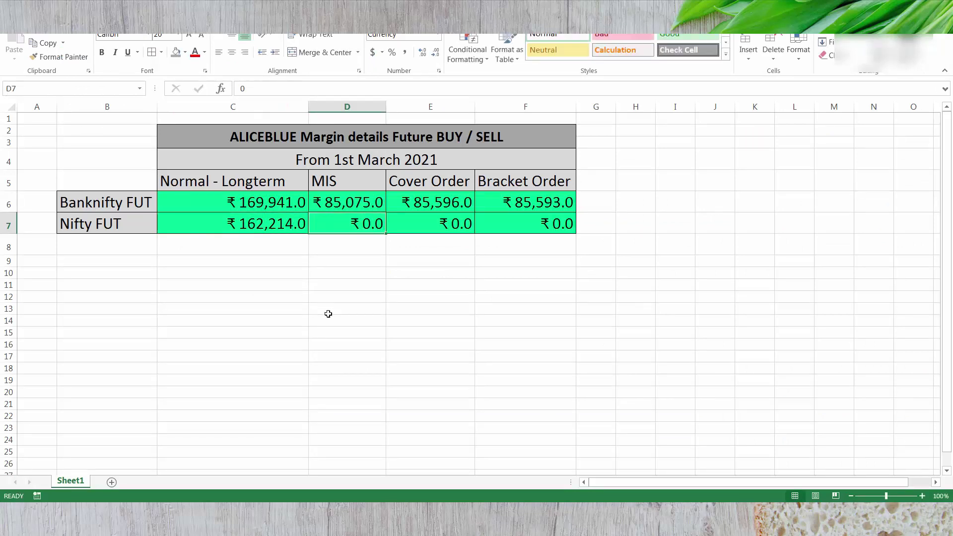
left_click(268, 224)
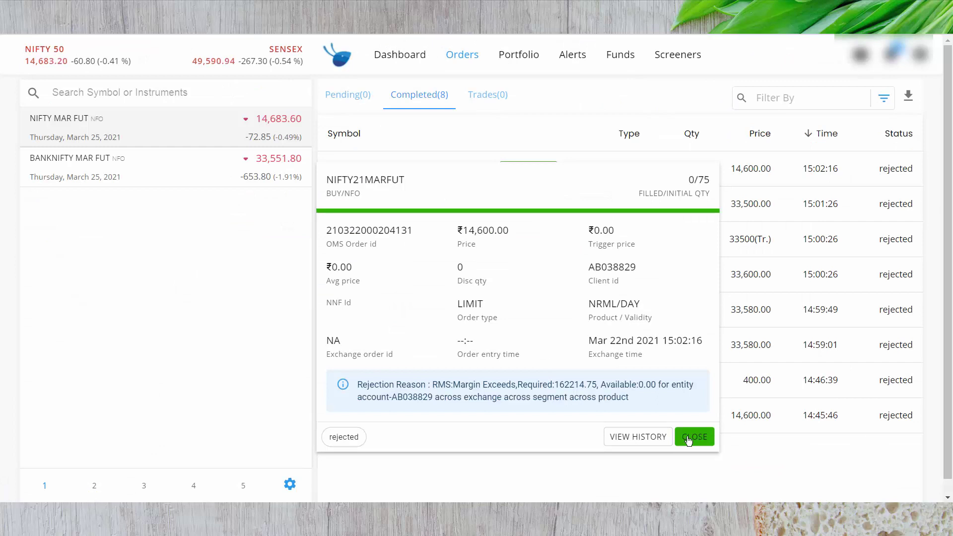
- Back on the trading platform, close the order details and submit an MIS limit buy order for 75 NIFTY MAR FUT at 14600
left_click(690, 438)
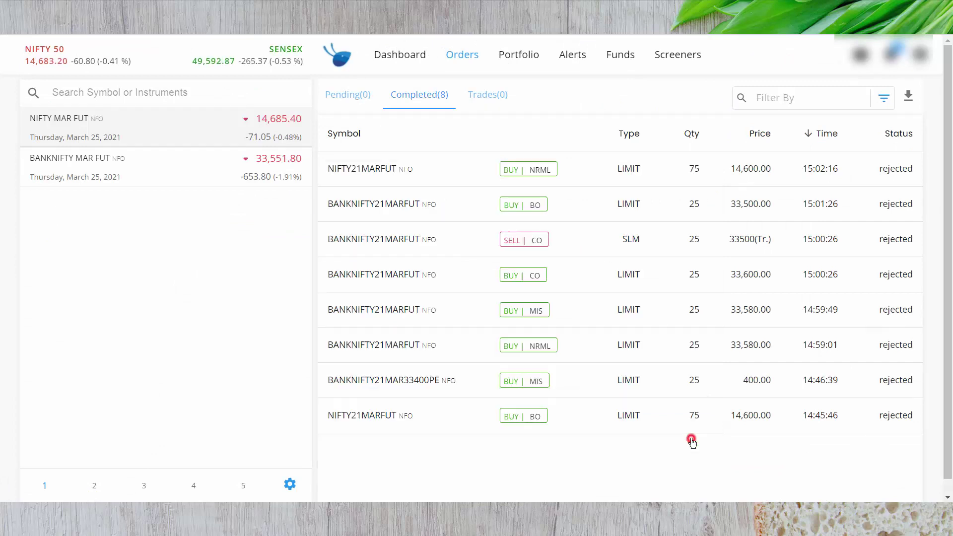
mouse_move(184, 128)
left_click(127, 129)
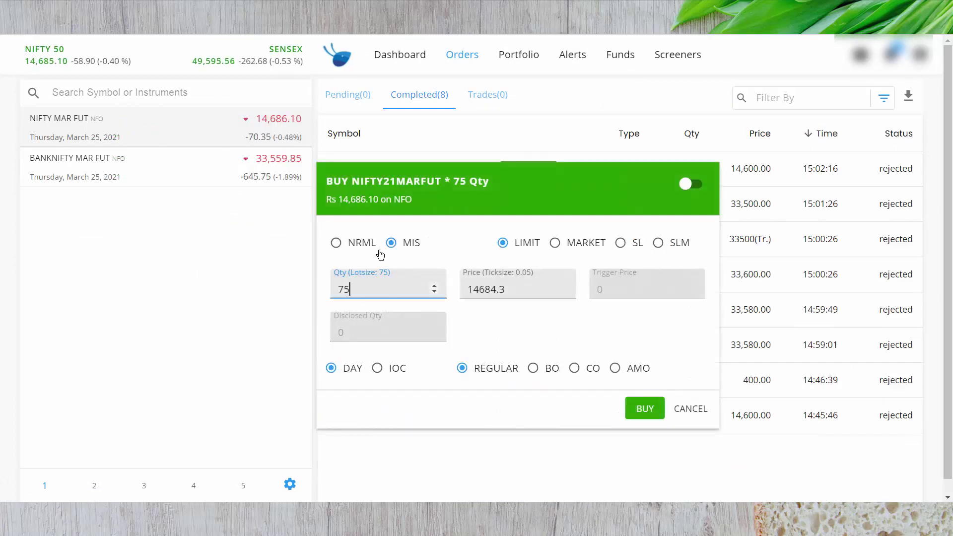
left_click(400, 243)
left_click_drag(518, 287, 483, 299)
type("00")
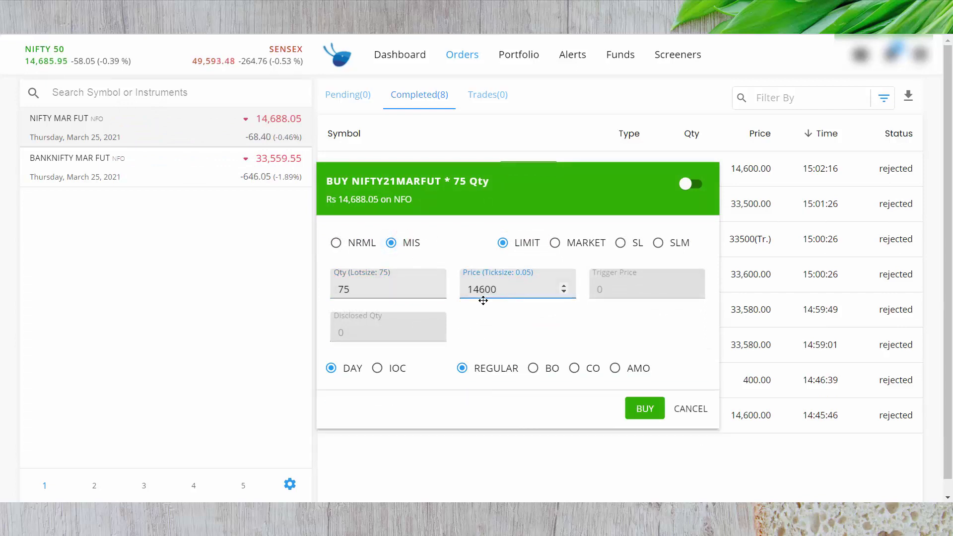
left_click(642, 408)
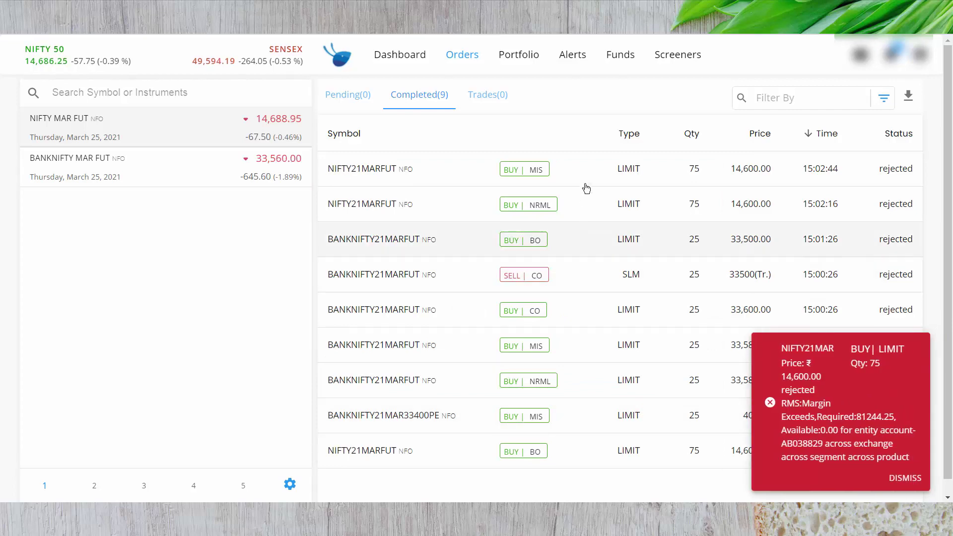
- Open the new MIS order's details and record its required margin, 81244, under MIS for Nifty FUT in Excel
left_click(587, 172)
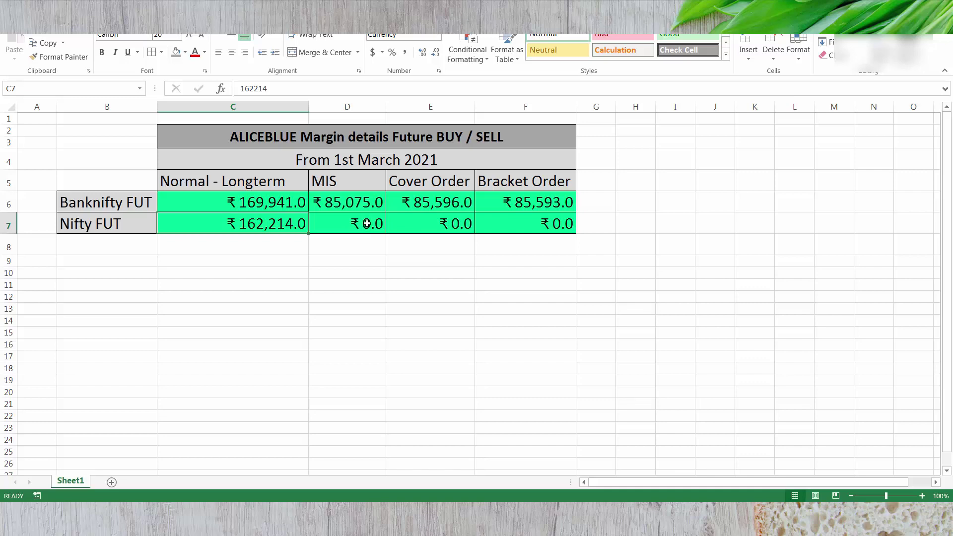
left_click(366, 224)
type("81244")
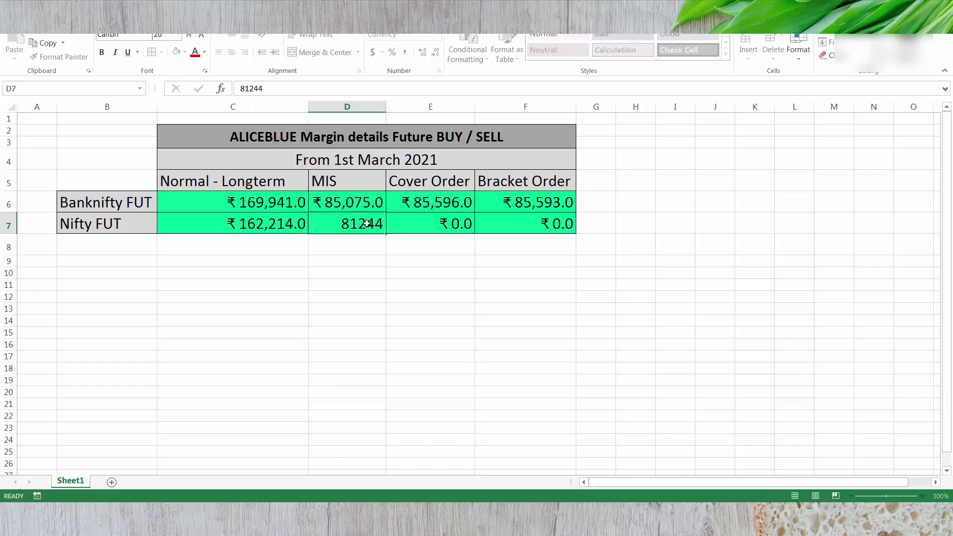
key("Tab")
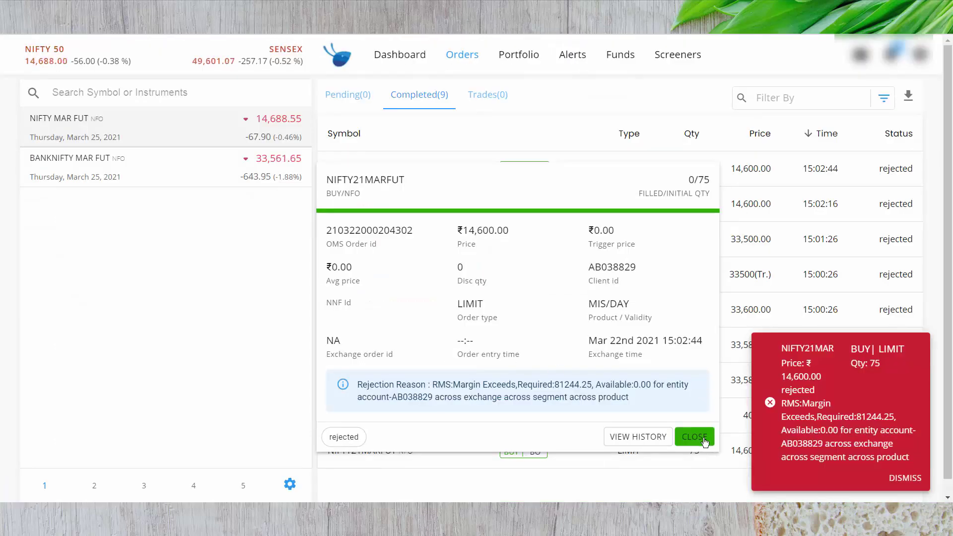
- Close the order details and submit a CO limit buy order for 75 NIFTY MAR FUT at 14600 with stoploss 14550
left_click(703, 439)
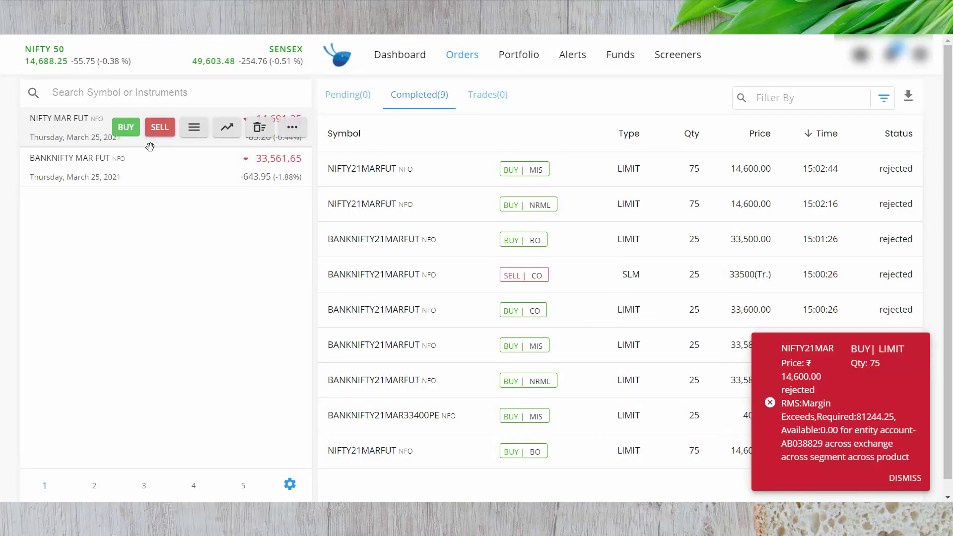
left_click(127, 127)
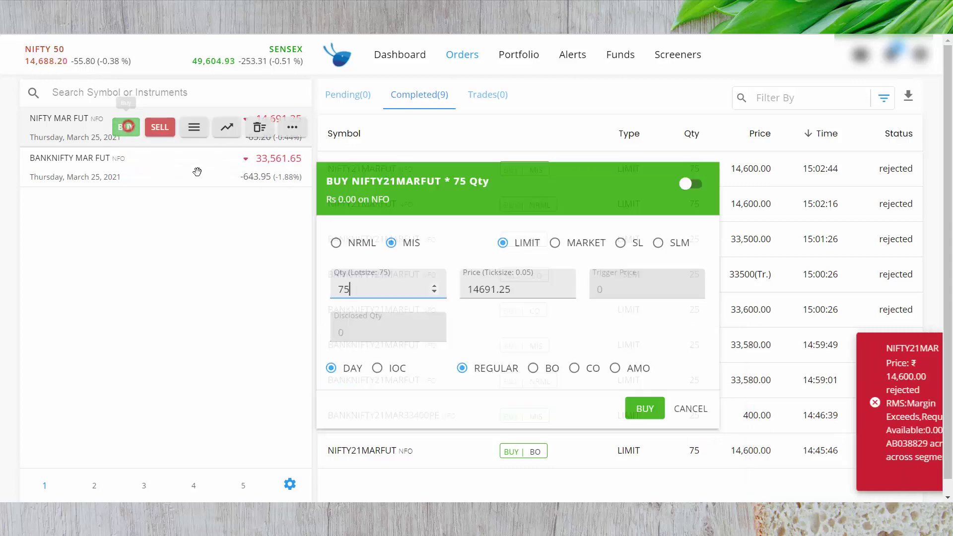
left_click(572, 368)
left_click_drag(523, 292, 482, 292)
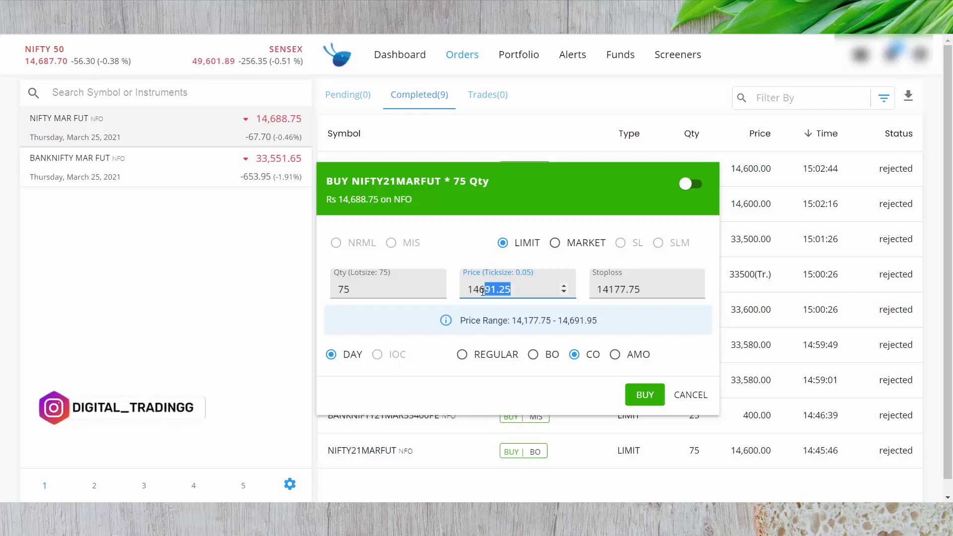
type("600")
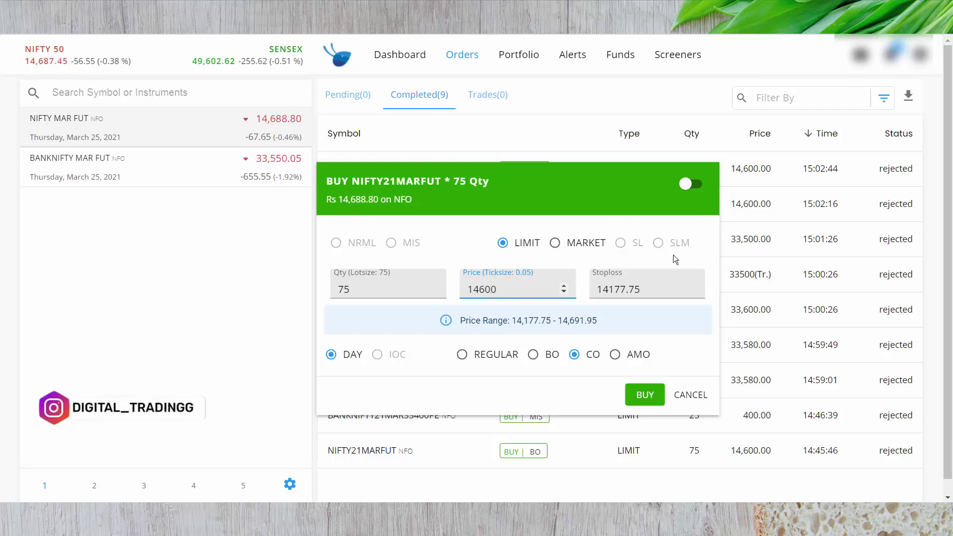
left_click_drag(645, 286, 606, 297)
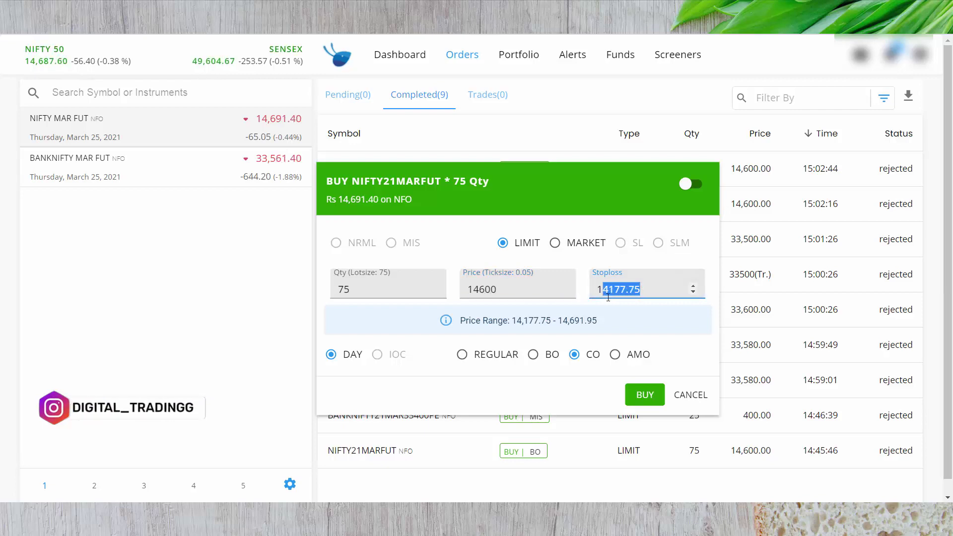
type("4550")
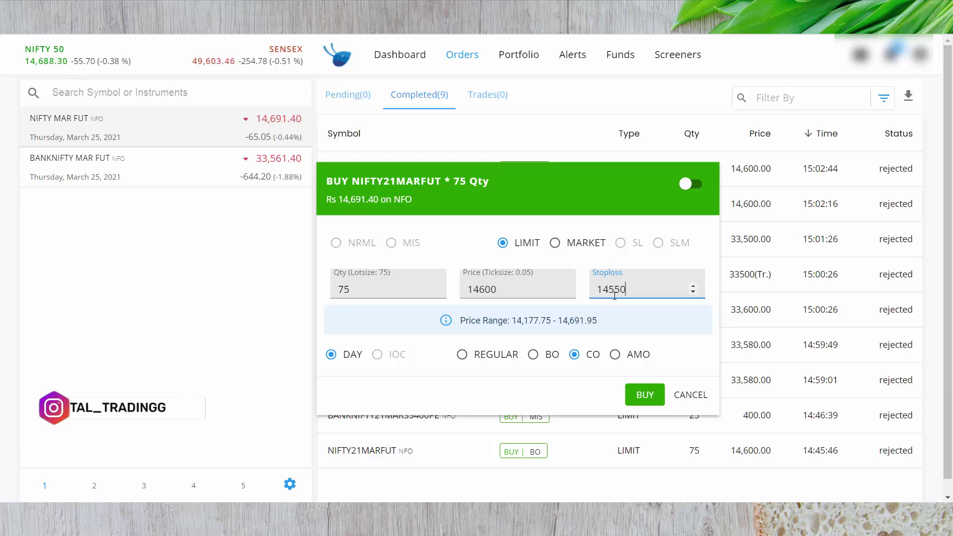
left_click(645, 314)
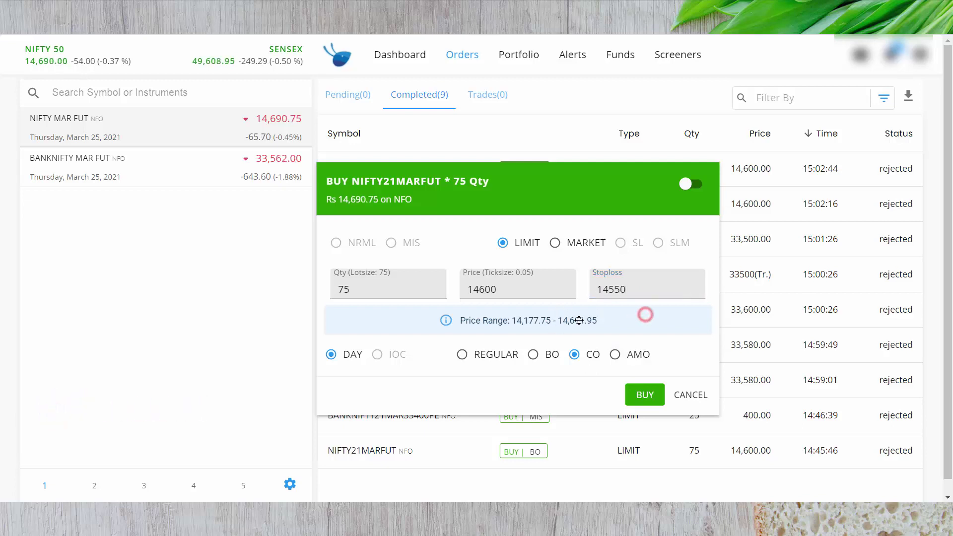
left_click(645, 396)
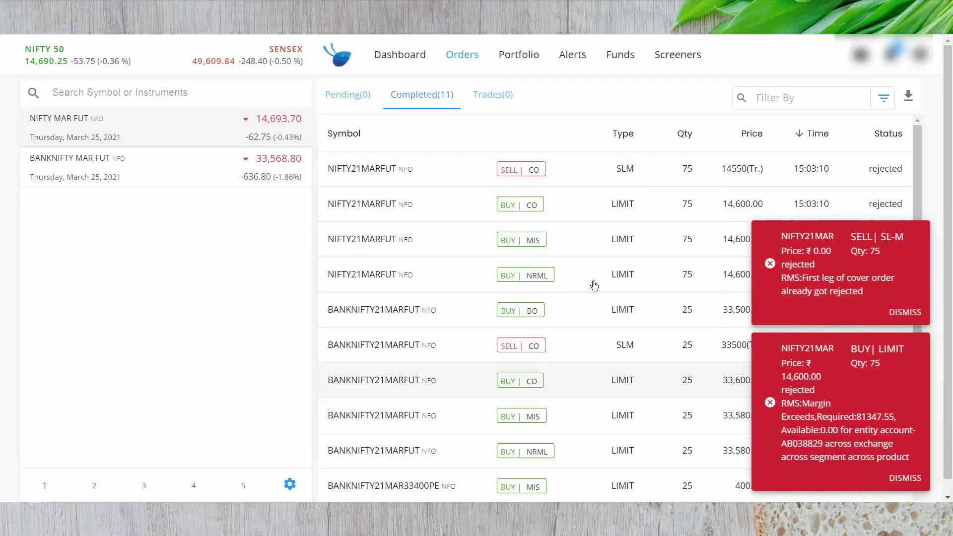
- Open the details of the Nifty cover order's buy leg and record its required margin, 81347, under Cover Order for Nifty FUT in Excel
left_click(580, 170)
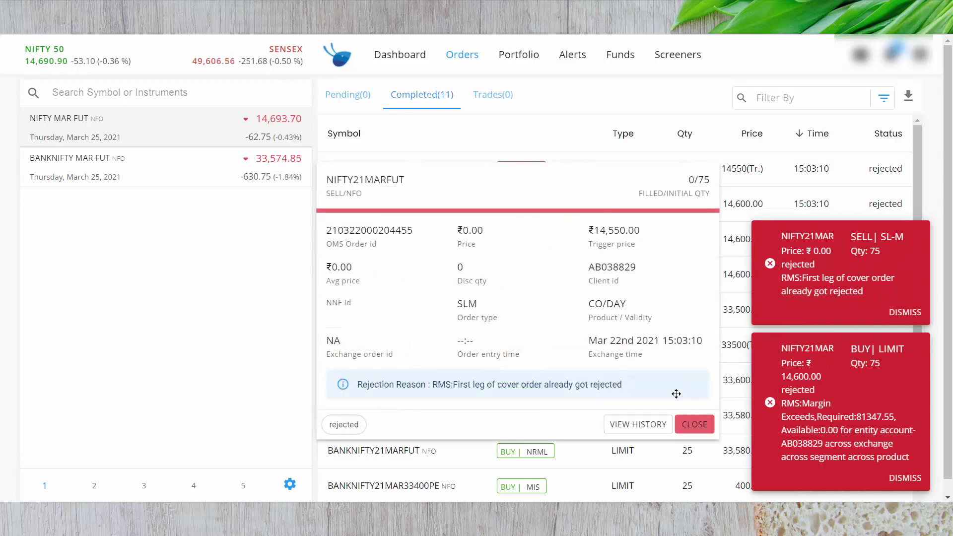
left_click(688, 417)
left_click(578, 212)
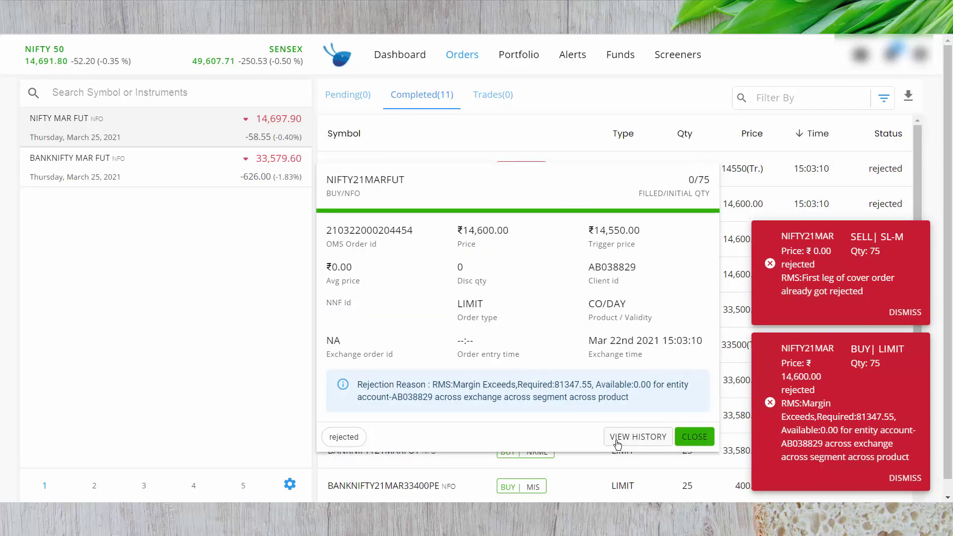
key("alt+Tab")
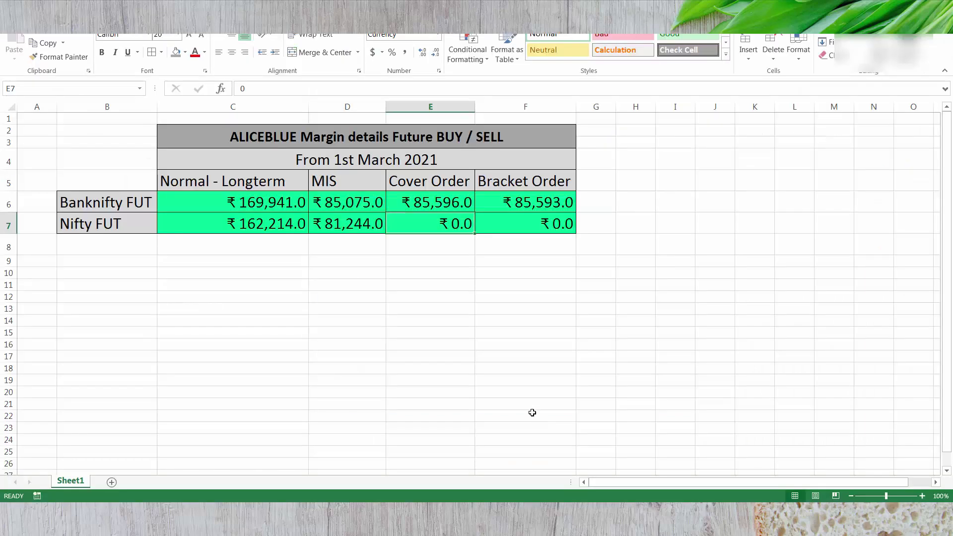
type("81347")
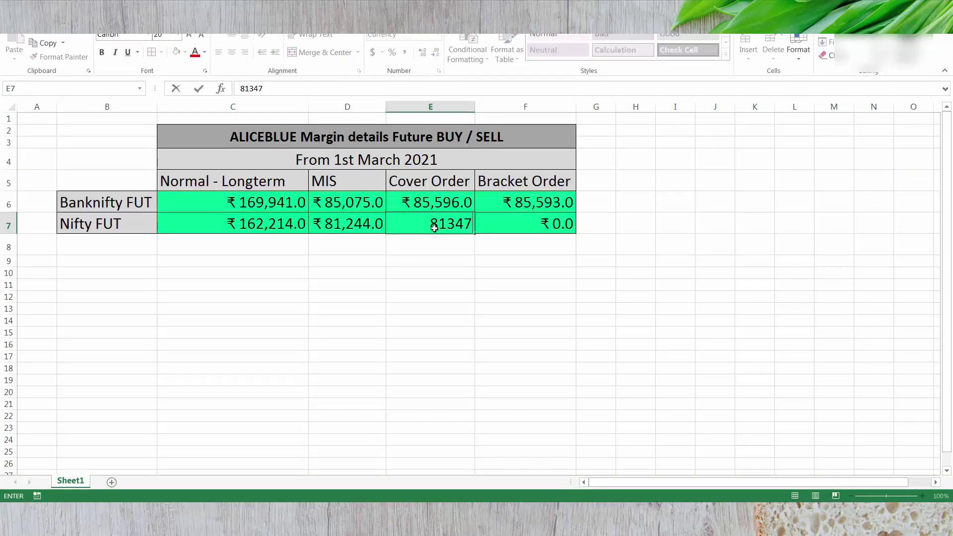
key("Tab")
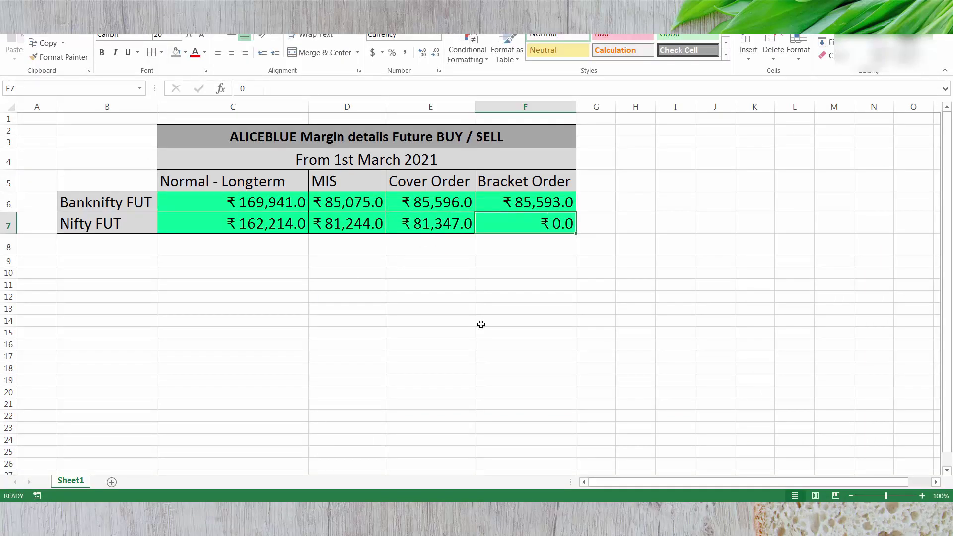
- Back on the trading platform, close the order details and prepare a BO limit buy order for 75 NIFTY MAR FUT at 14600
key("alt+Tab")
left_click(693, 437)
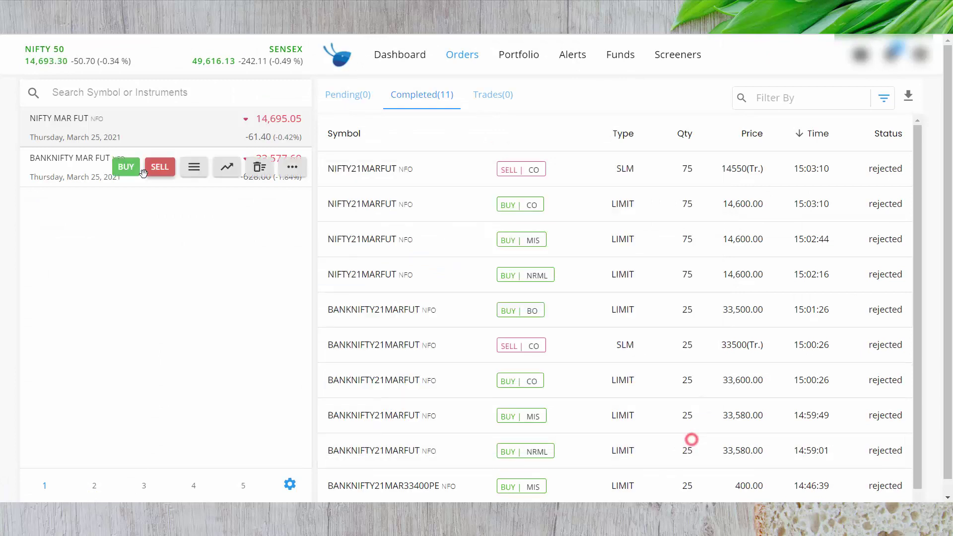
left_click(115, 123)
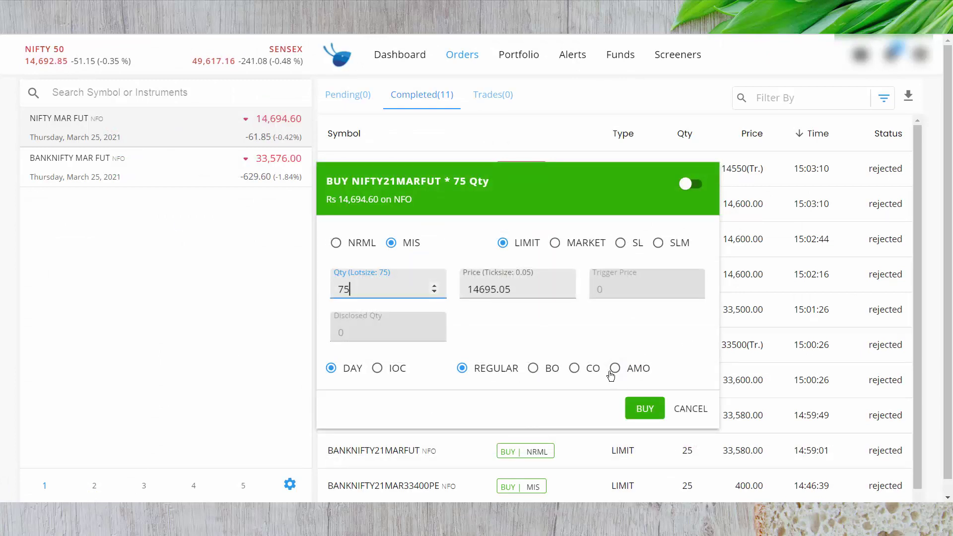
left_click(533, 368)
double_click(369, 288)
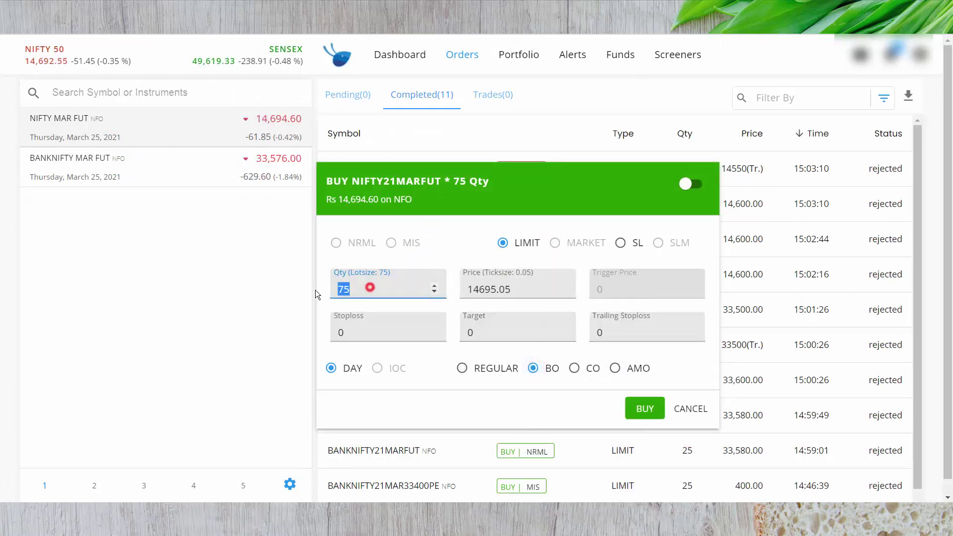
left_click_drag(521, 294, 484, 290)
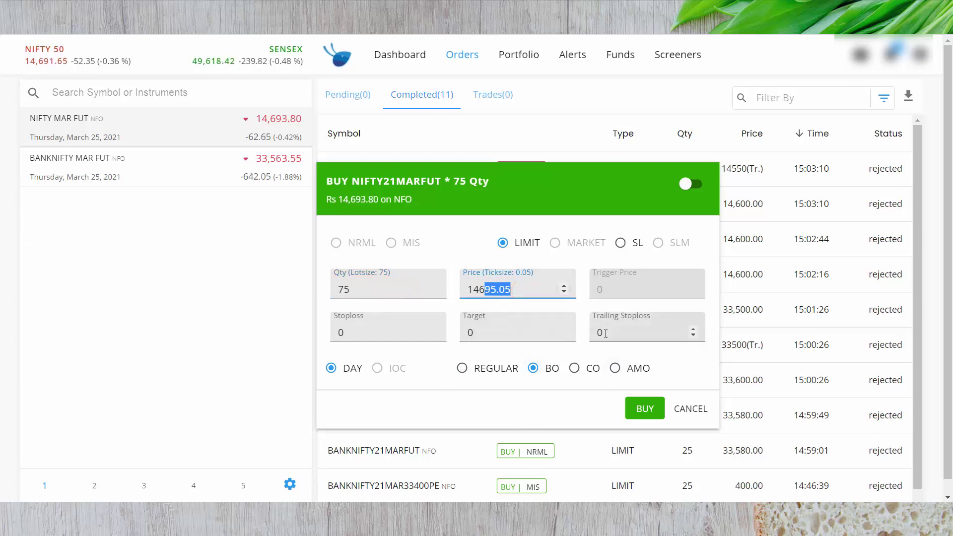
type("00")
- Set the Nifty bracket order's stoploss and target to 50 each and submit the buy order
key("Tab")
key("Tab")
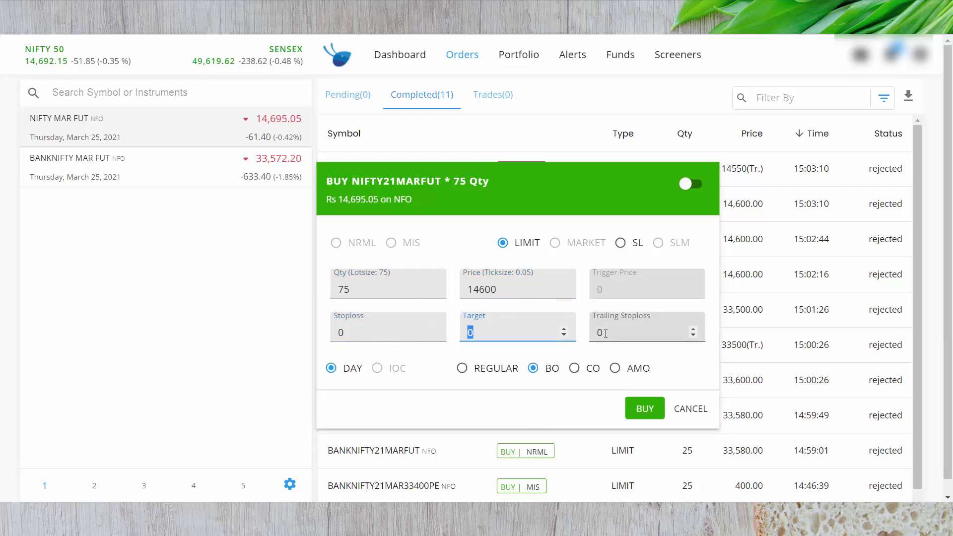
key("shift+Tab")
type("50")
key("Tab")
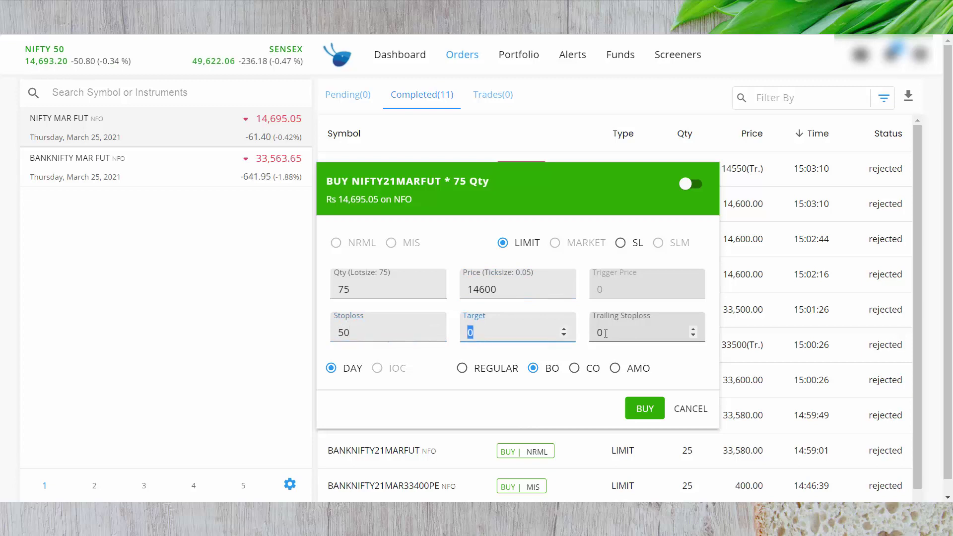
type("5")
key("Tab")
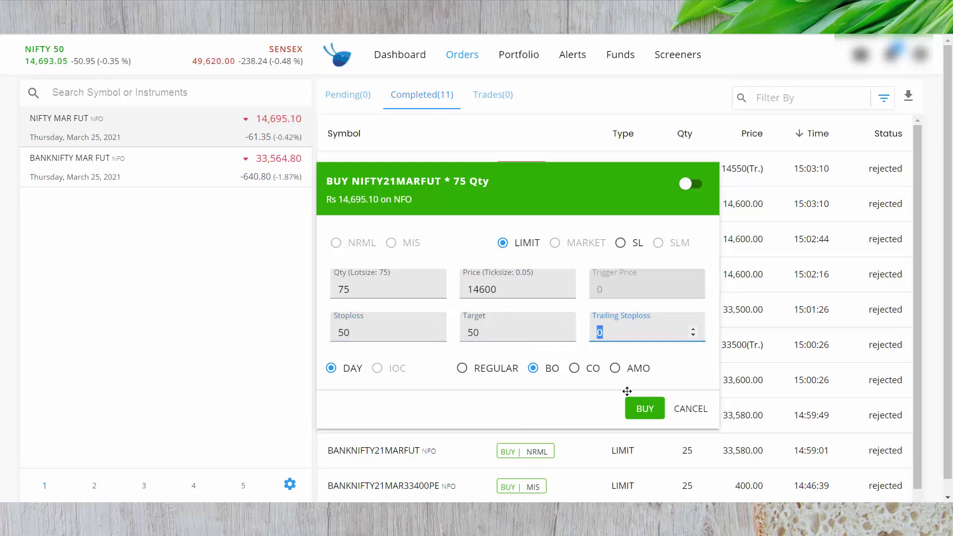
right_click(641, 412)
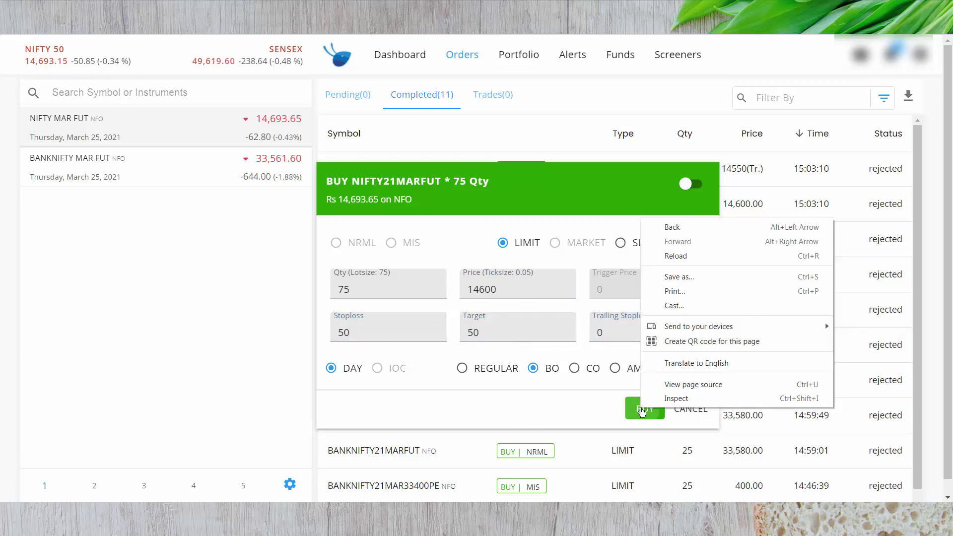
key("Escape")
left_click(641, 412)
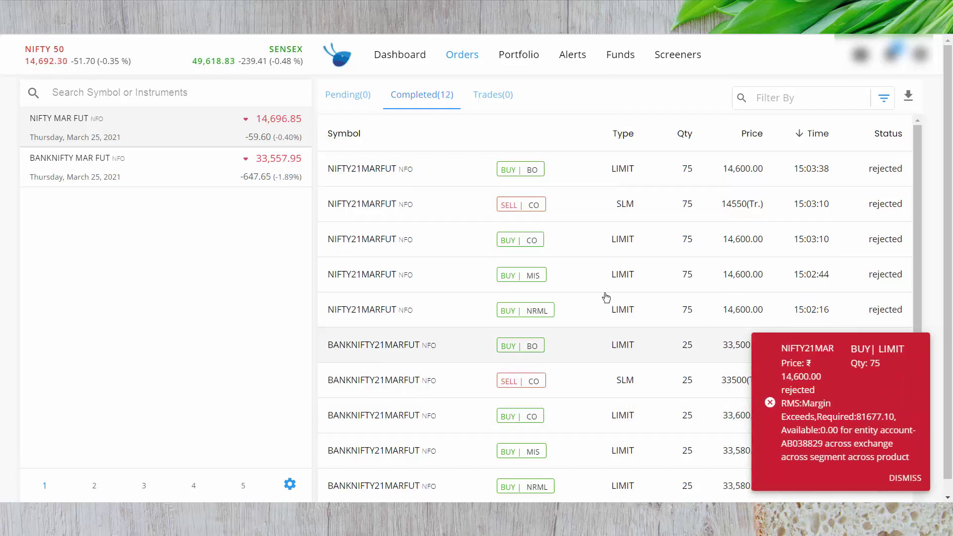
- Open the new bracket order's details and record its required margin, 81677, under Bracket Order for Nifty FUT in Excel
left_click(574, 167)
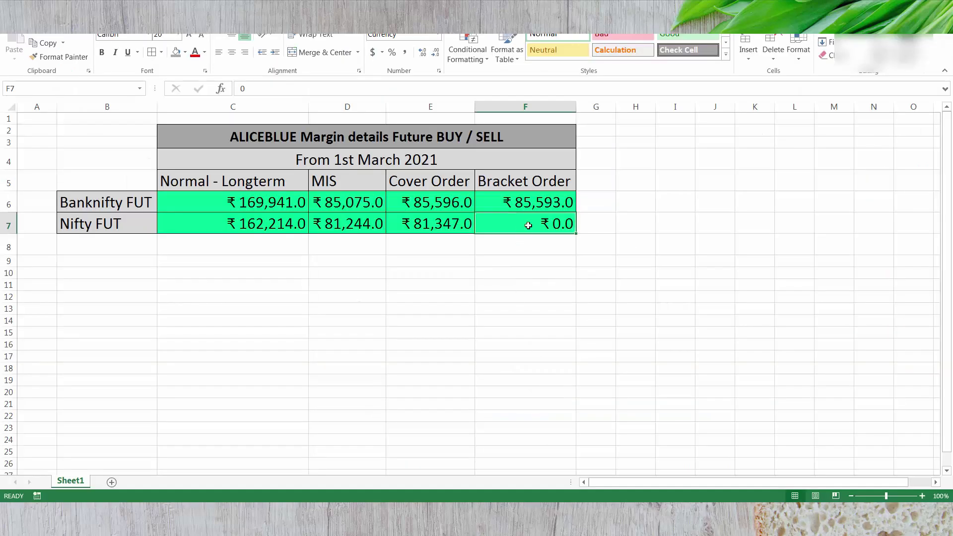
type("81677")
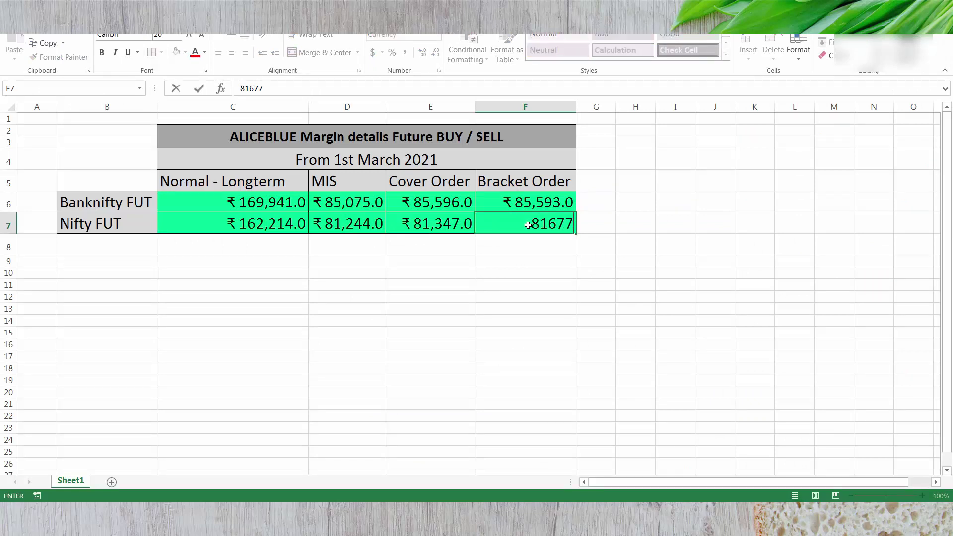
key("Tab")
left_click(550, 359)
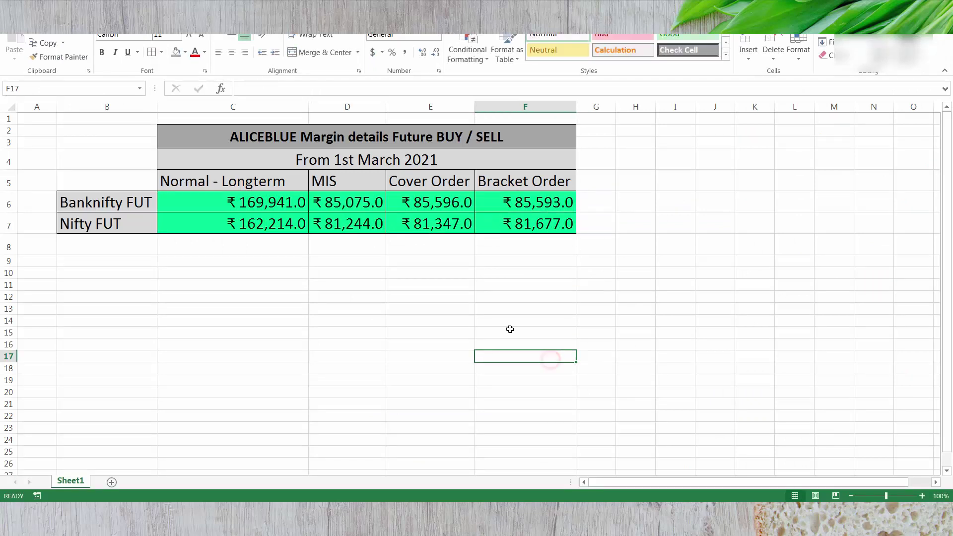
- Review the futures margin rows, comparing the Nifty FUT margins for Normal, MIS, Cover Order and Bracket Order
left_click_drag(70, 202, 546, 226)
left_click(525, 332)
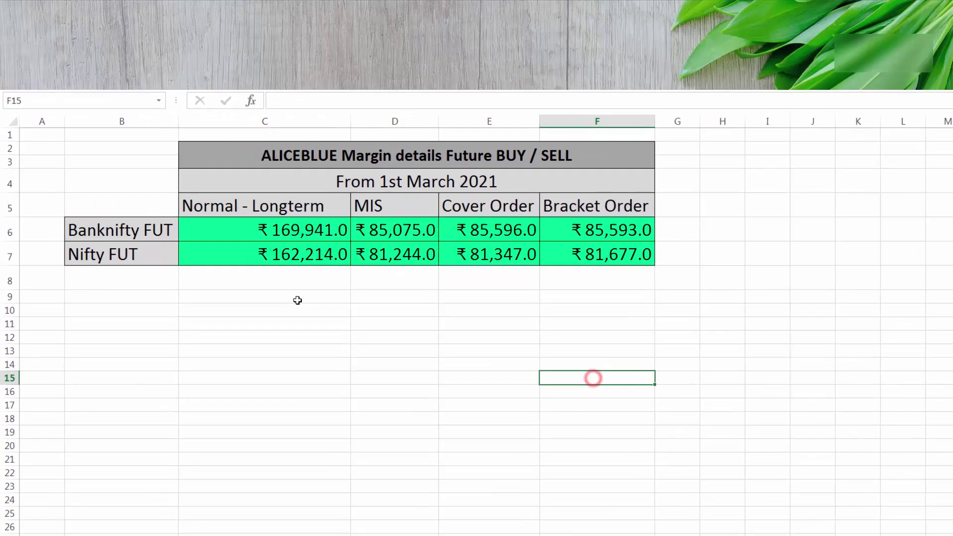
left_click(135, 230)
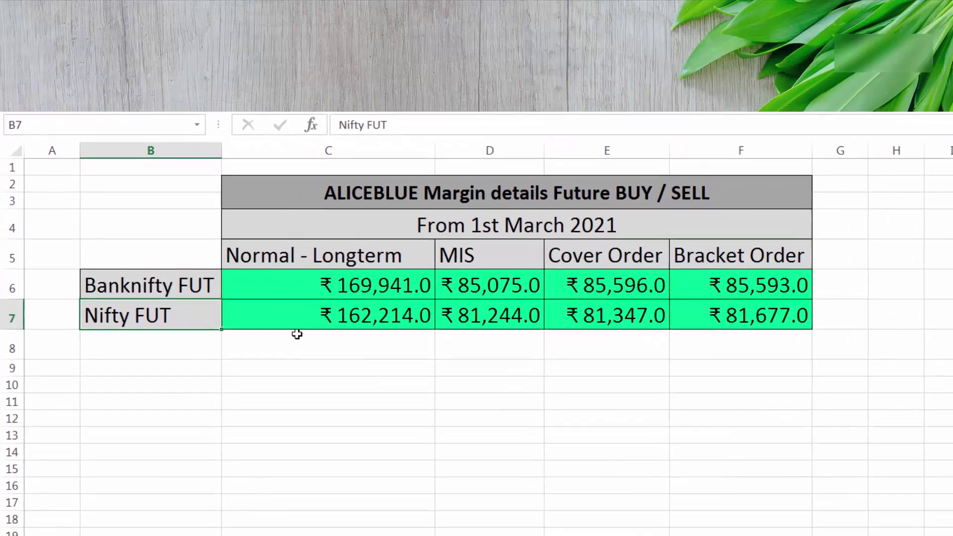
left_click(251, 268)
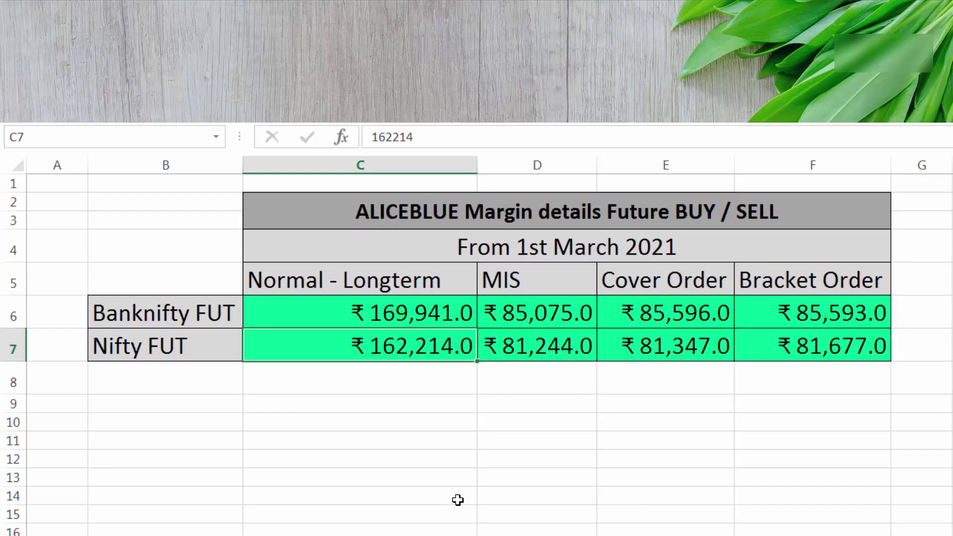
left_click_drag(573, 343, 826, 345)
left_click(751, 527)
left_click_drag(518, 343, 816, 337)
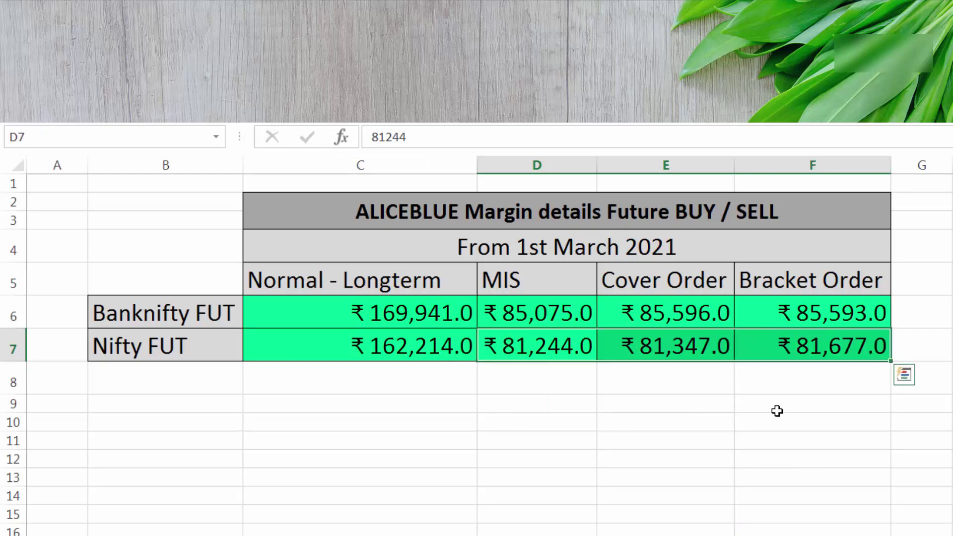
left_click(677, 336)
left_click(754, 347)
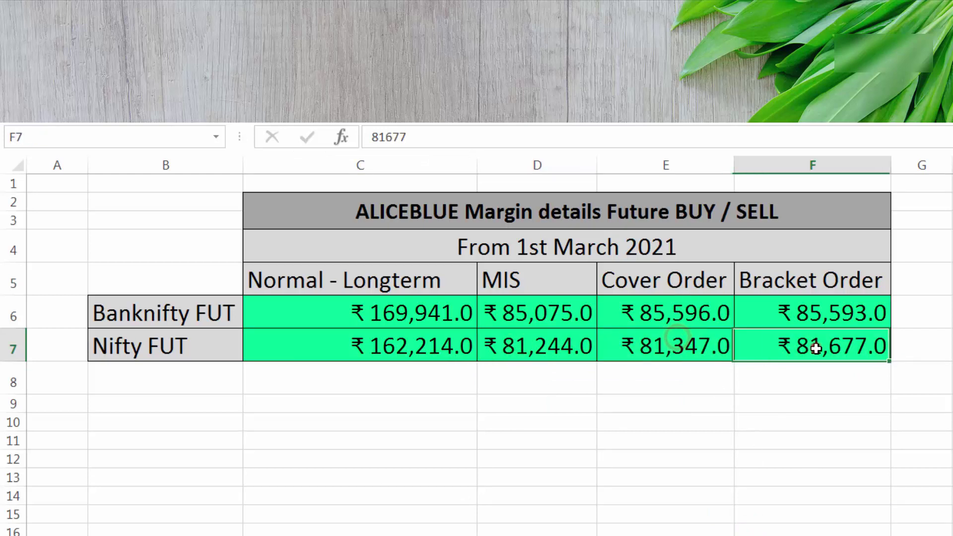
left_click(536, 347)
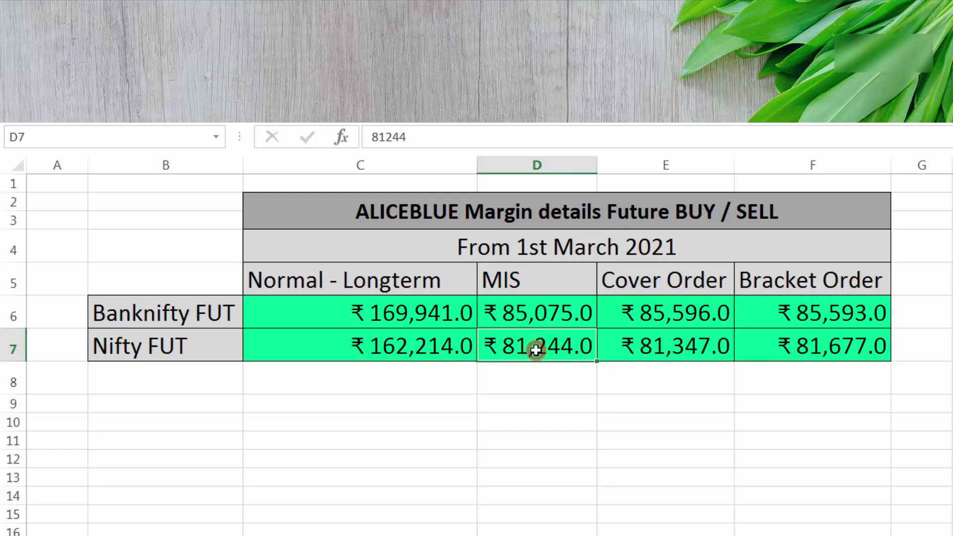
left_click(692, 345)
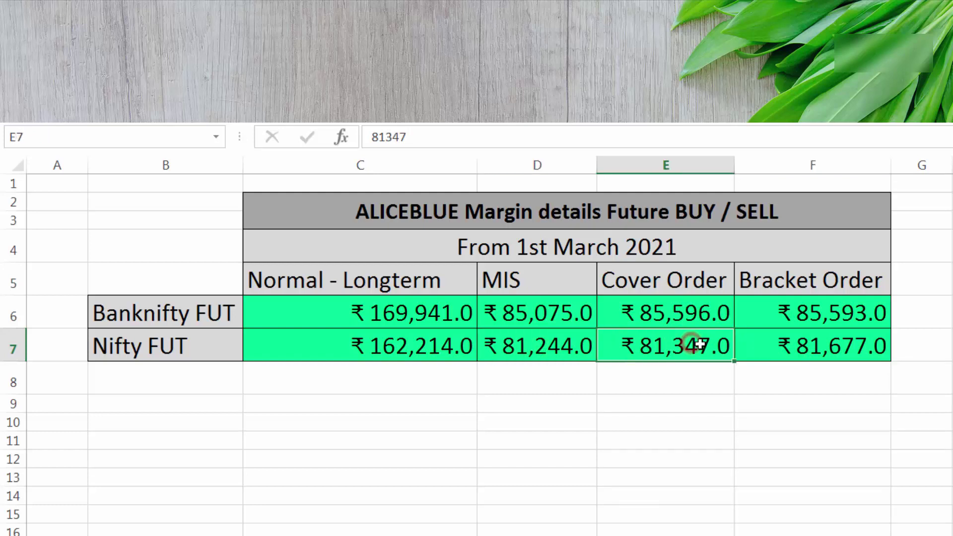
left_click(827, 352)
left_click(820, 458)
left_click_drag(761, 341, 660, 340)
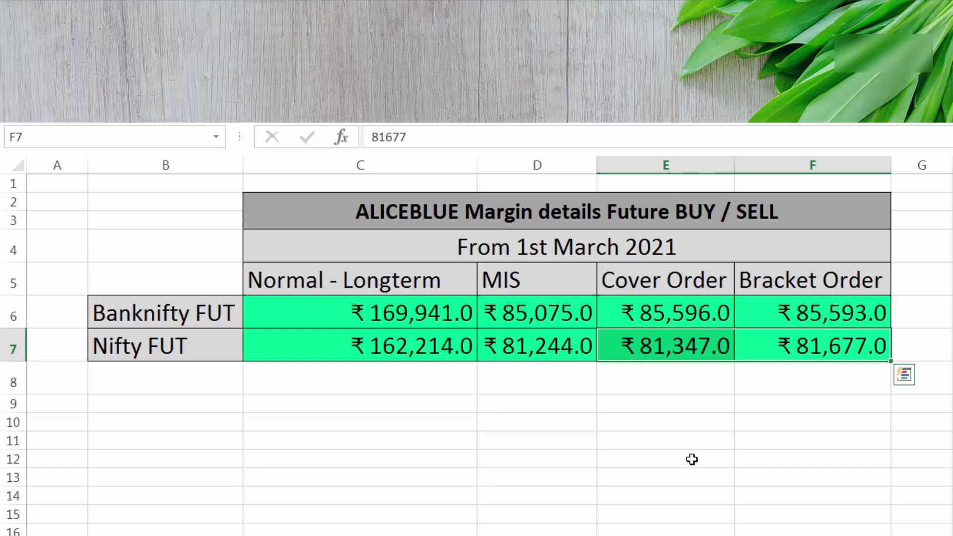
left_click(658, 420)
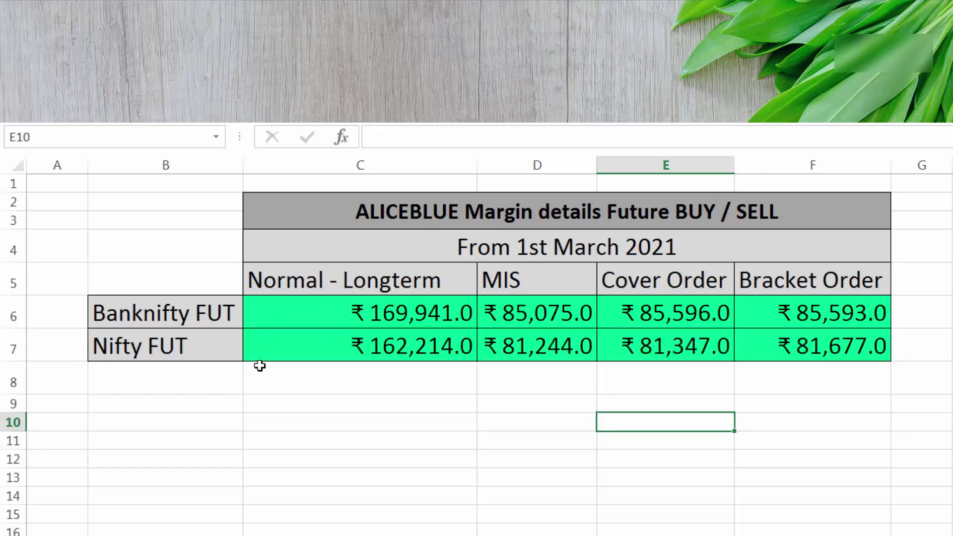
- Compare the Normal - Longterm margins of both futures with MIS, and examine the Cover Order and Bracket Order columns and the whole table
left_click(404, 314)
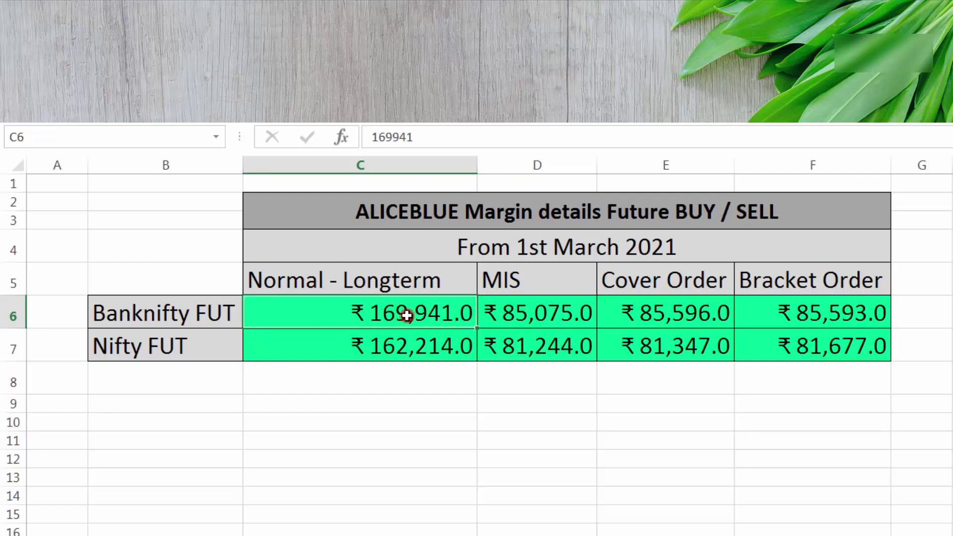
left_click(390, 351)
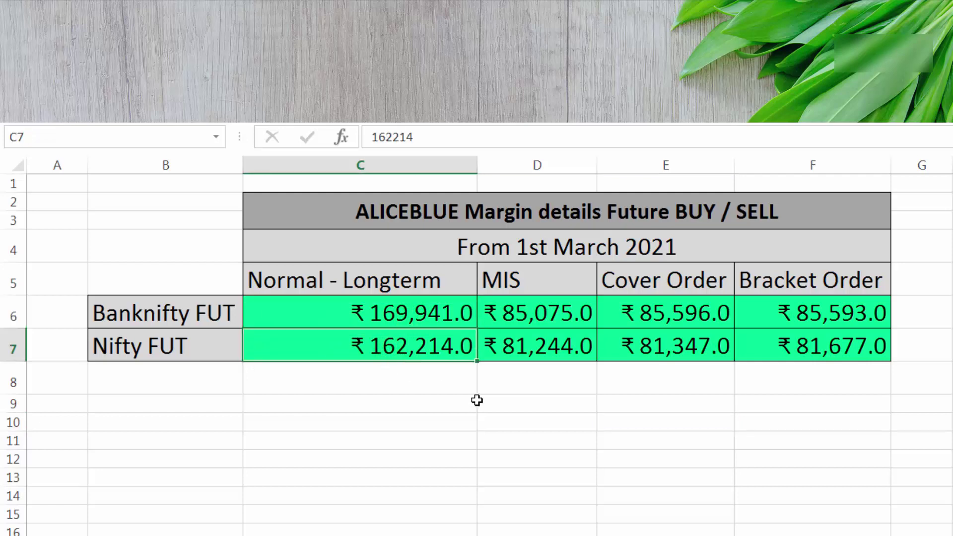
left_click(552, 322)
left_click(570, 455)
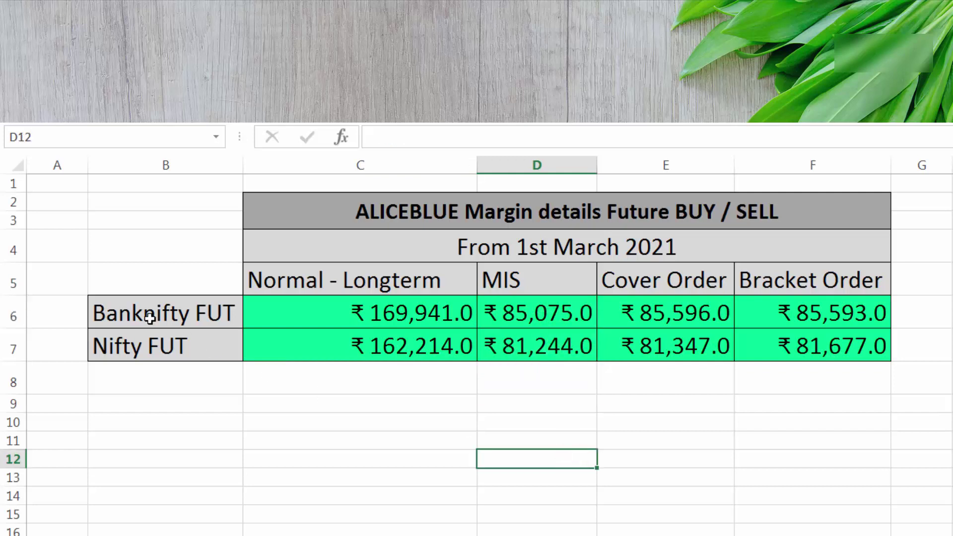
left_click_drag(133, 202, 736, 353)
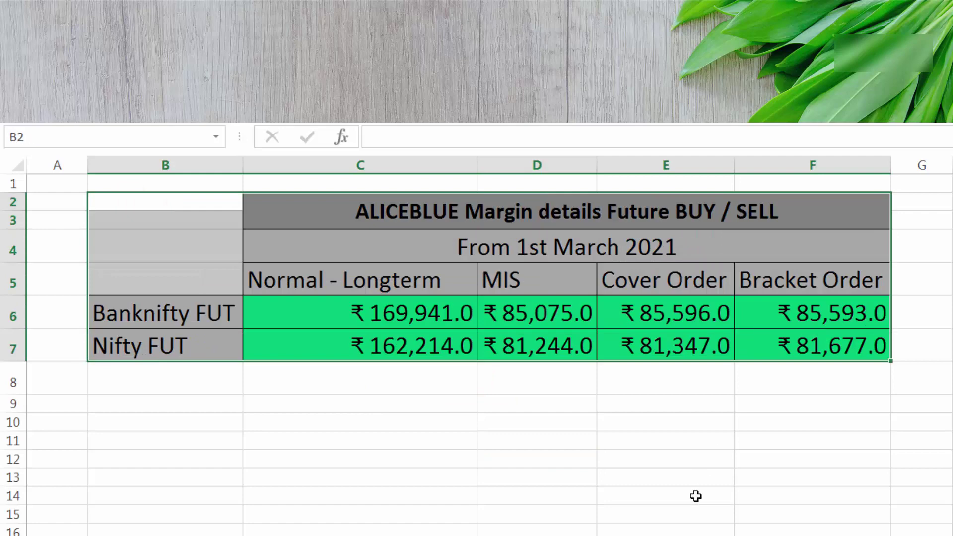
left_click_drag(650, 278, 744, 346)
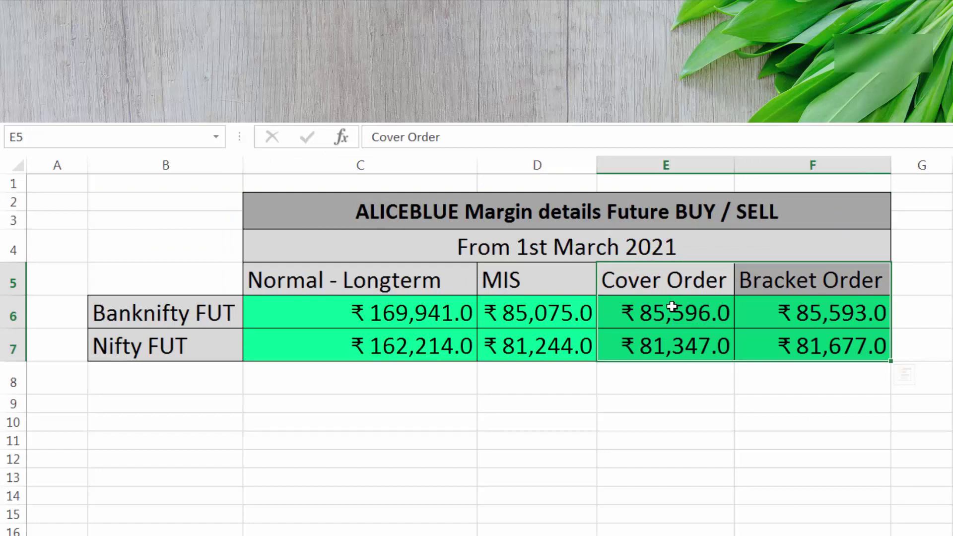
left_click(656, 406)
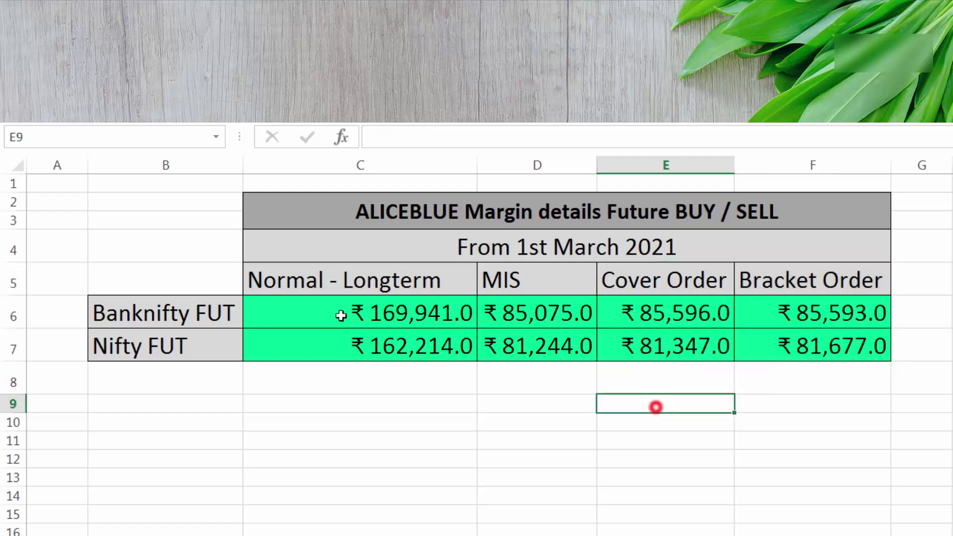
left_click_drag(128, 217, 748, 339)
left_click(678, 516)
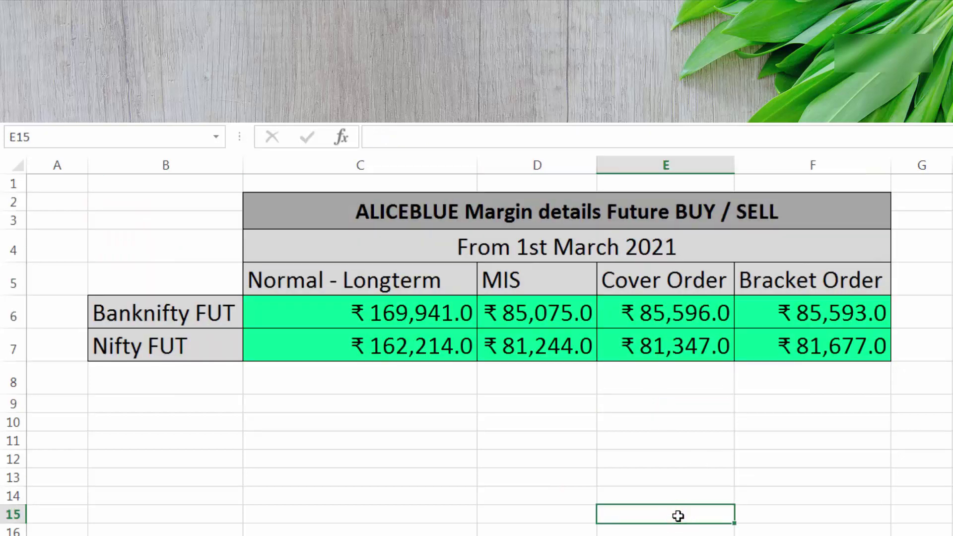